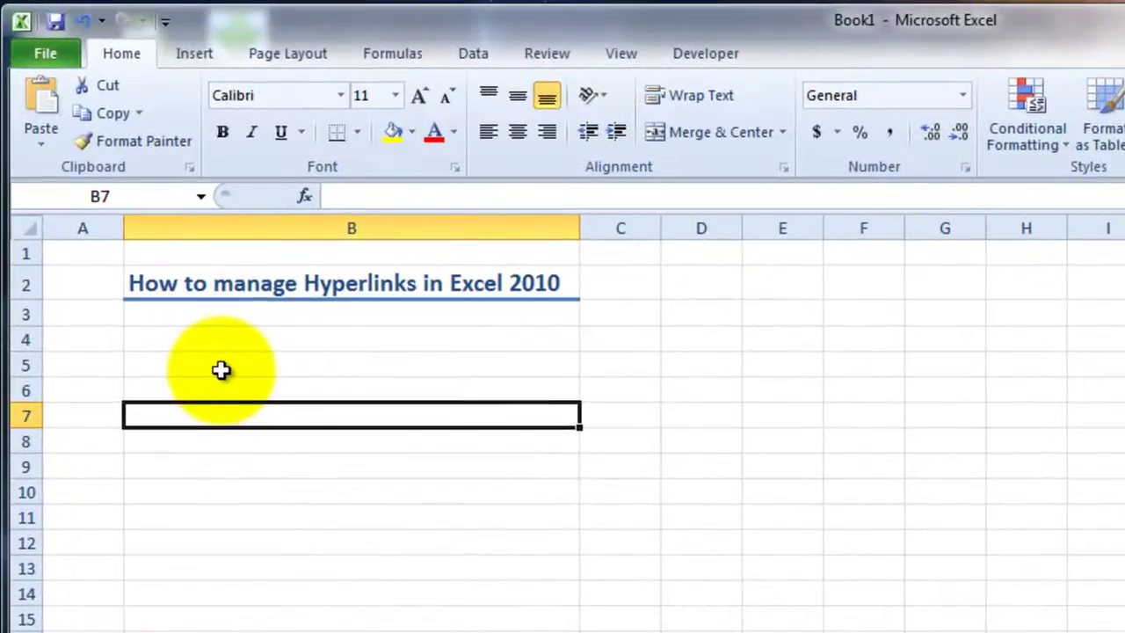
pyautogui.write('htt')
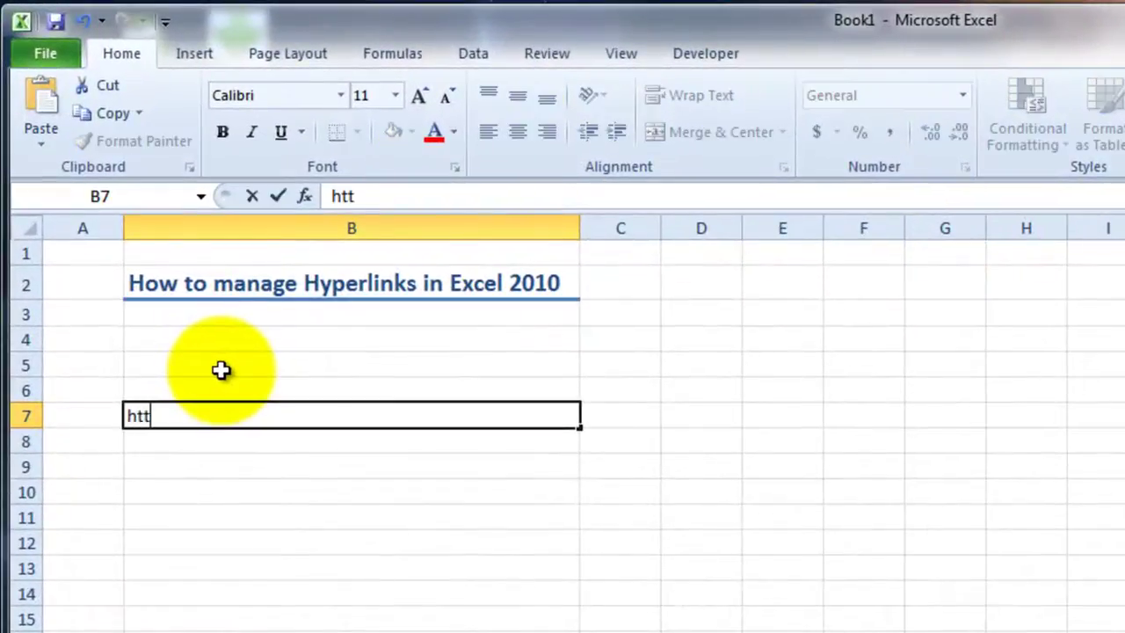
pyautogui.write('p://ww.')
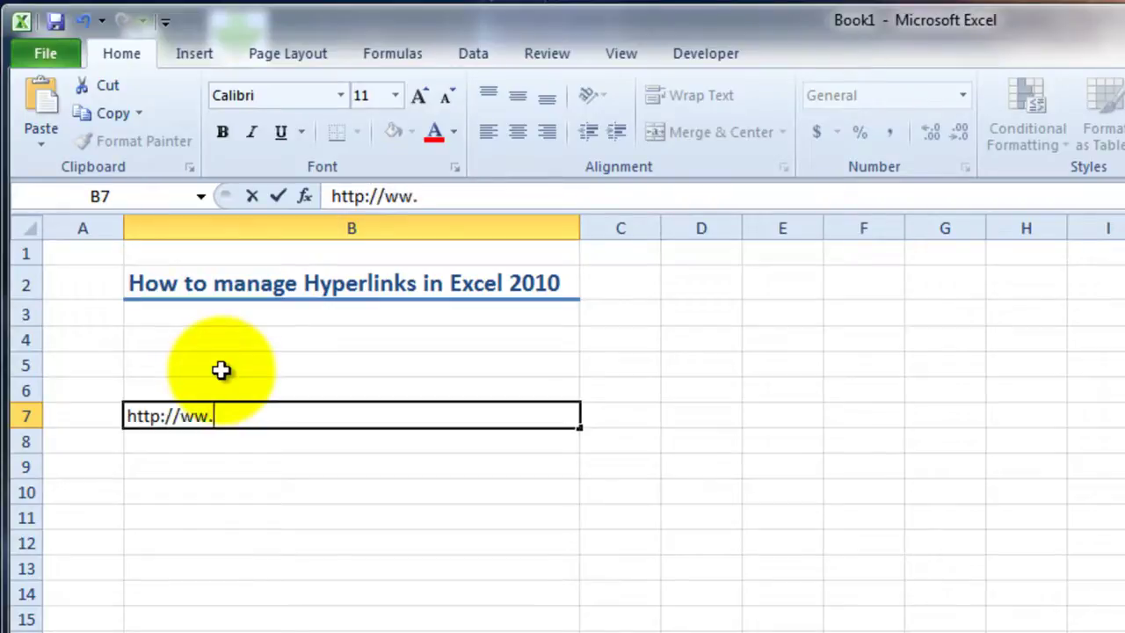
pyautogui.press('BackSpace')
pyautogui.write('w.ndigilab')
pyautogui.press('BackSpace')
pyautogui.press('BackSpace')
pyautogui.press('BackSpace')
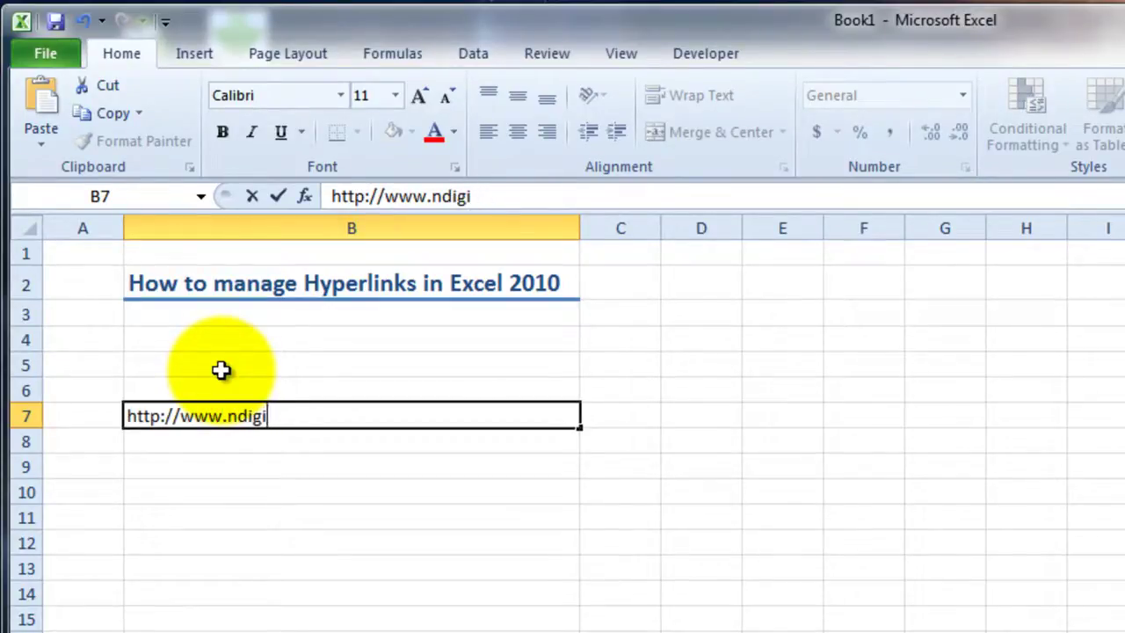
pyautogui.write('labs.com')
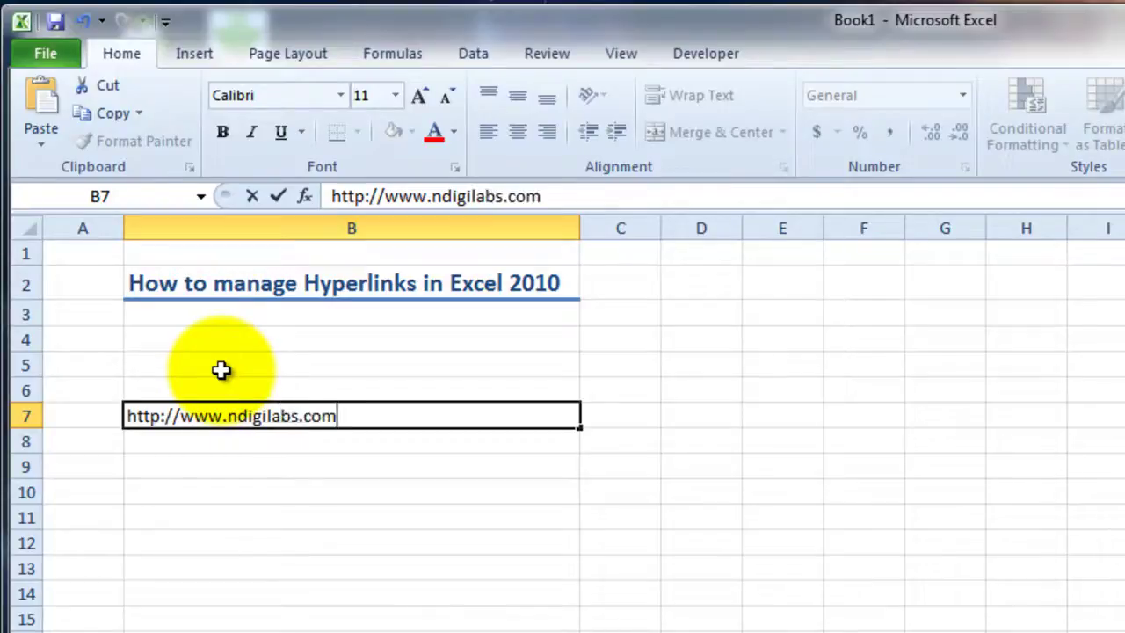
pyautogui.press('Return')
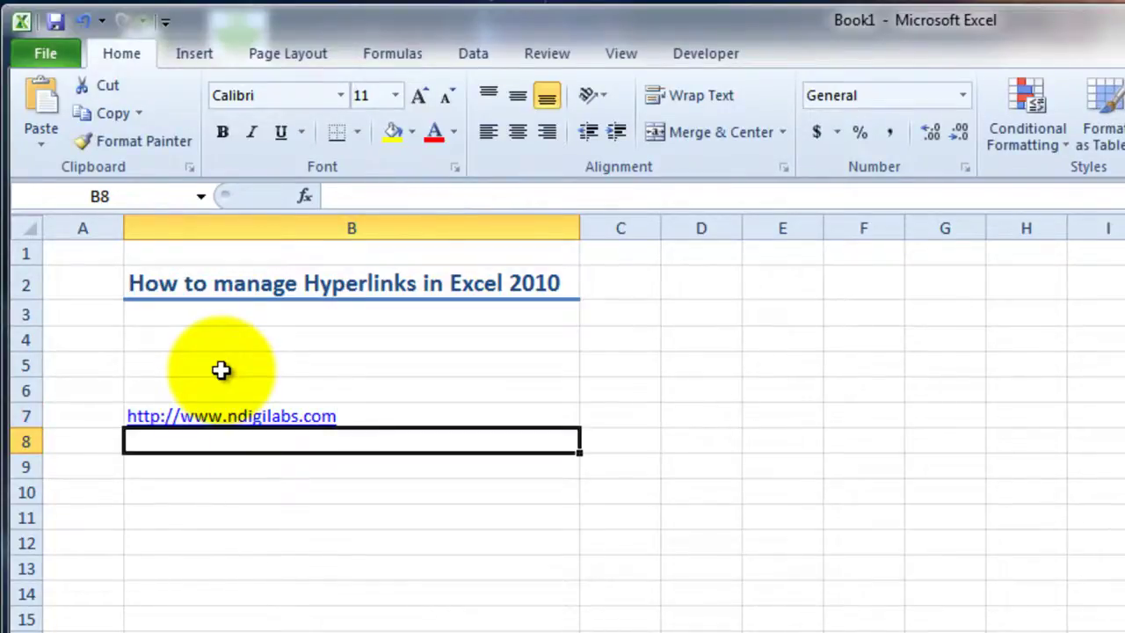
pyautogui.moveTo(282, 422)
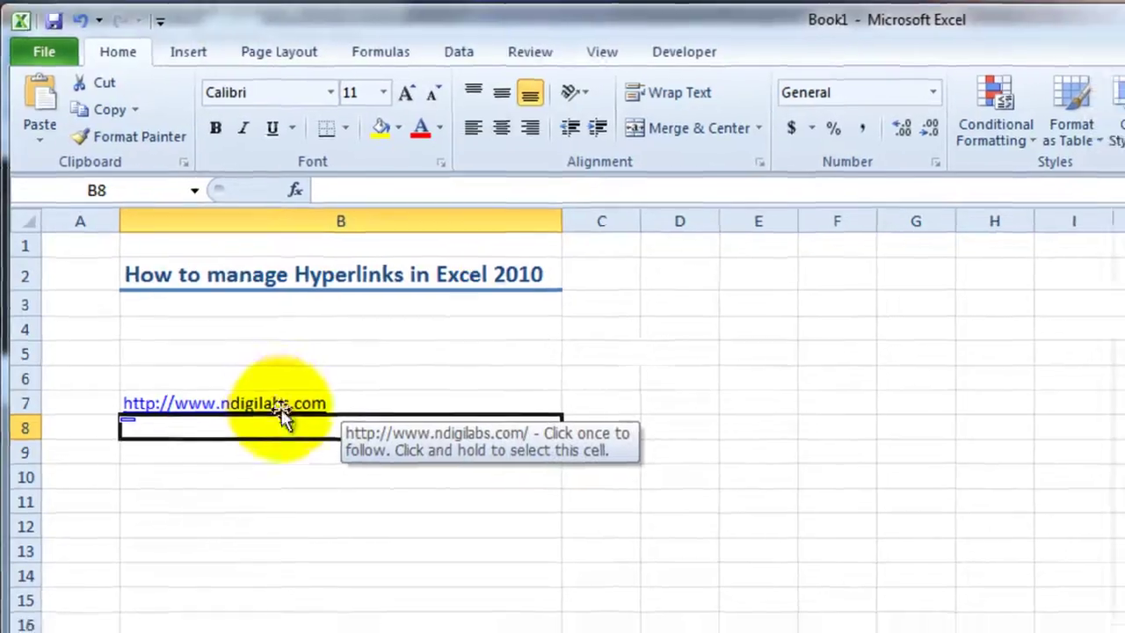
pyautogui.click(287, 421)
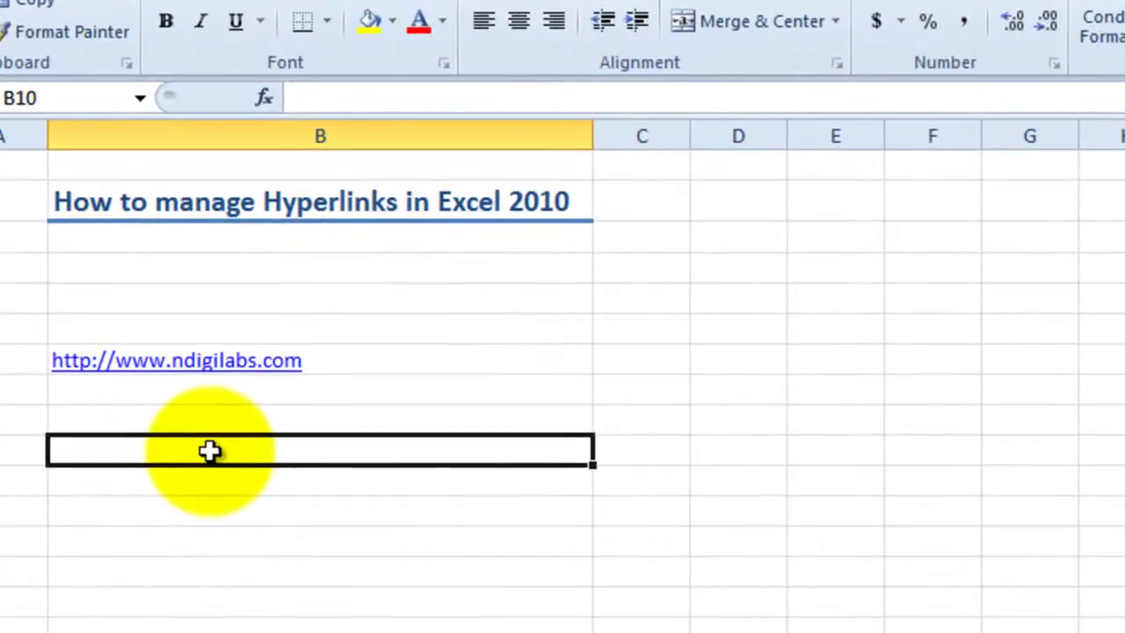
pyautogui.write("'ht")
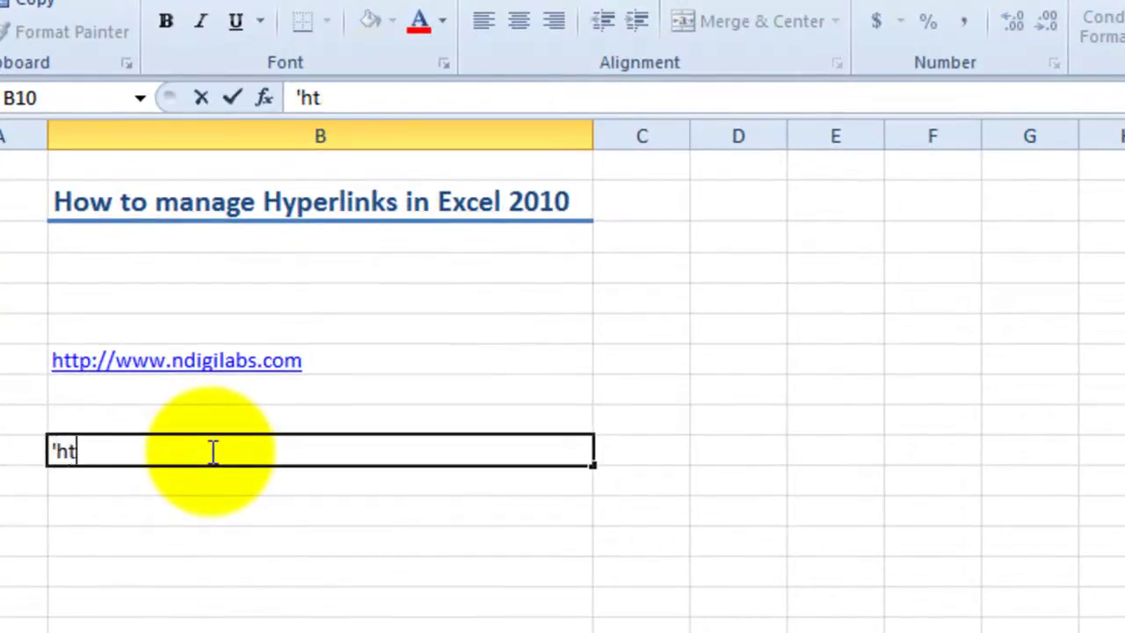
pyautogui.write('tp://ww.')
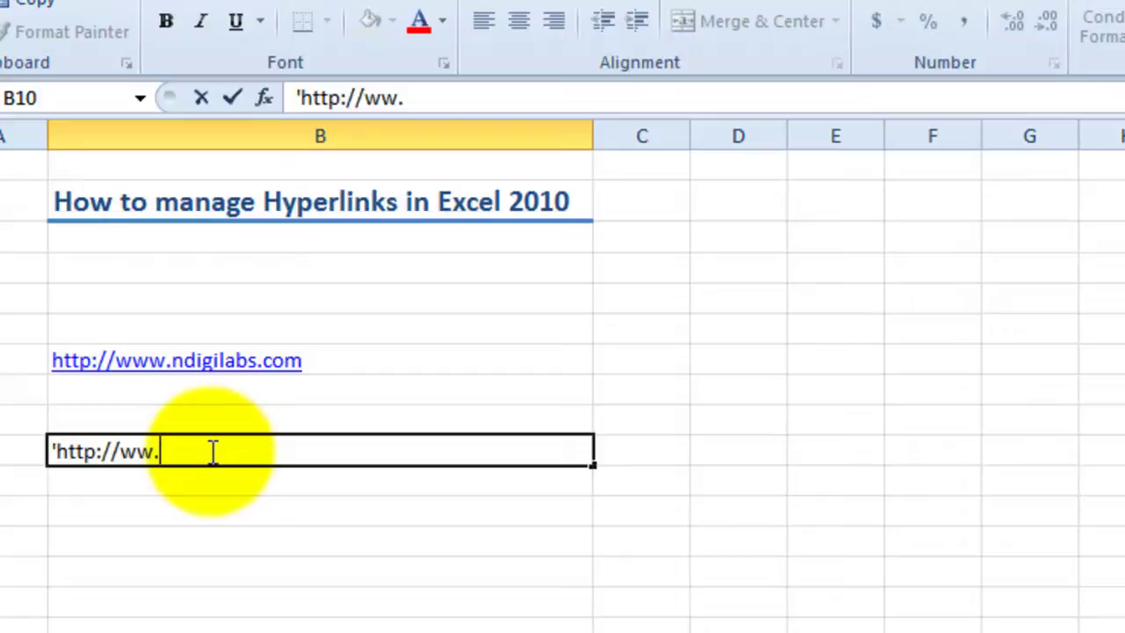
pyautogui.write('n')
pyautogui.press('BackSpace')
pyautogui.press('BackSpace')
pyautogui.write('w.ndigi')
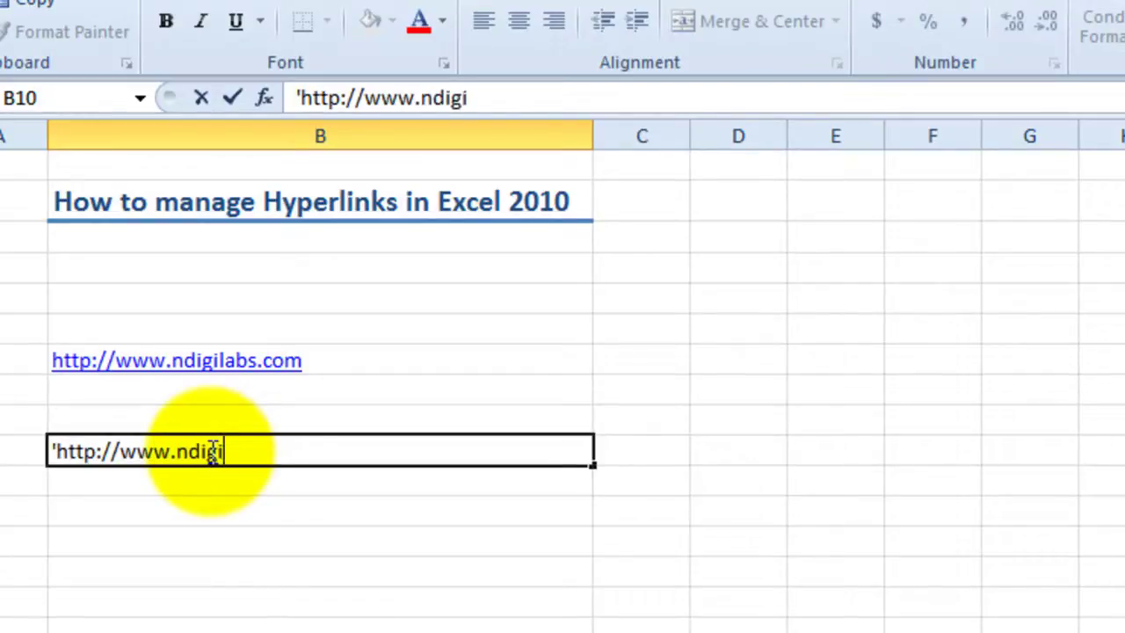
pyautogui.write('labs.com')
pyautogui.press('Return')
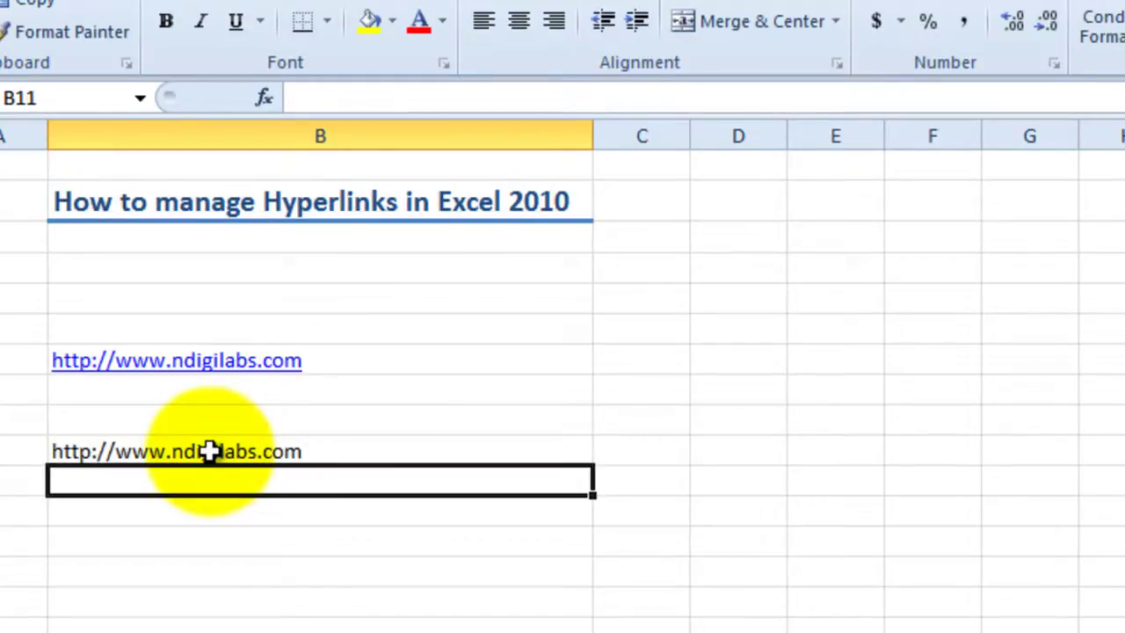
pyautogui.click(209, 451)
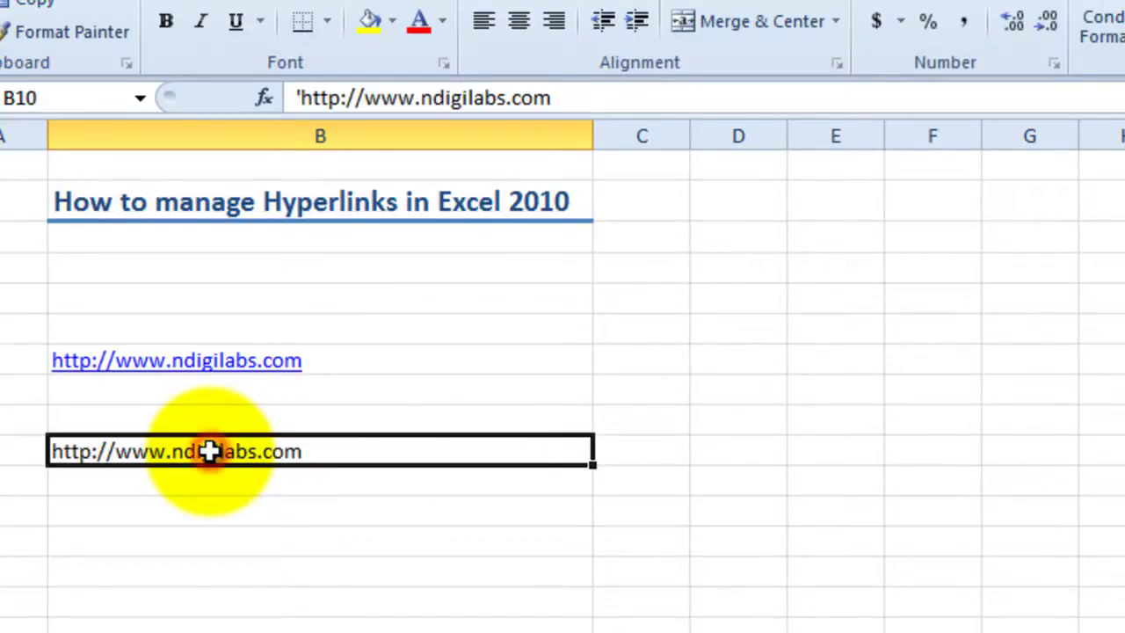
pyautogui.click(322, 566)
pyautogui.click(348, 444)
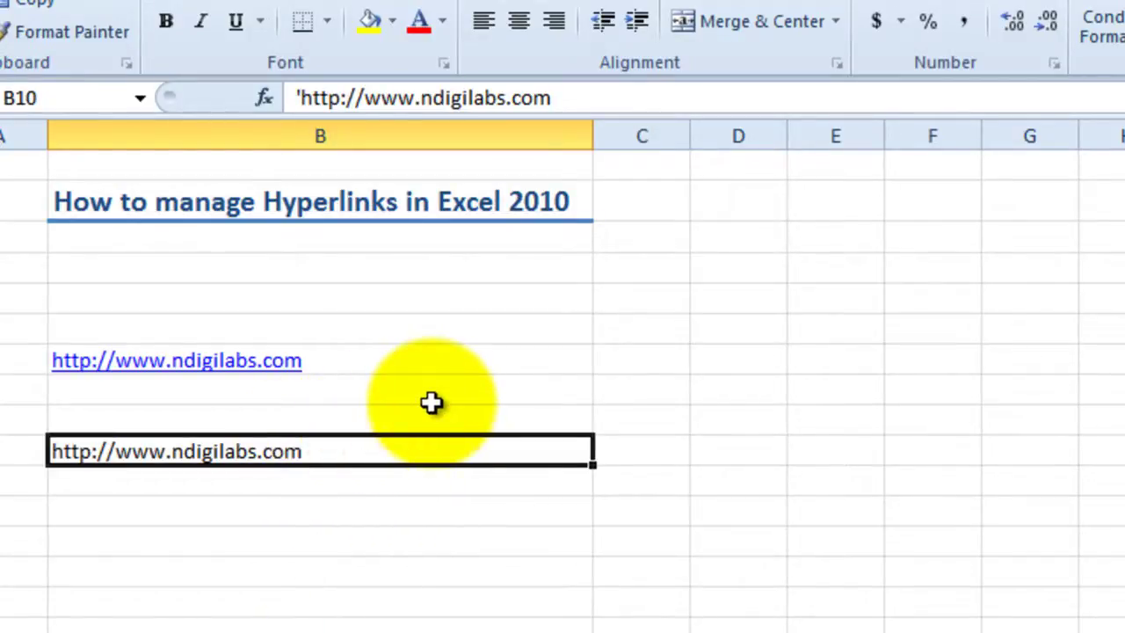
# Remove the hyperlink from the web address in cell B7.
pyautogui.click(373, 379)
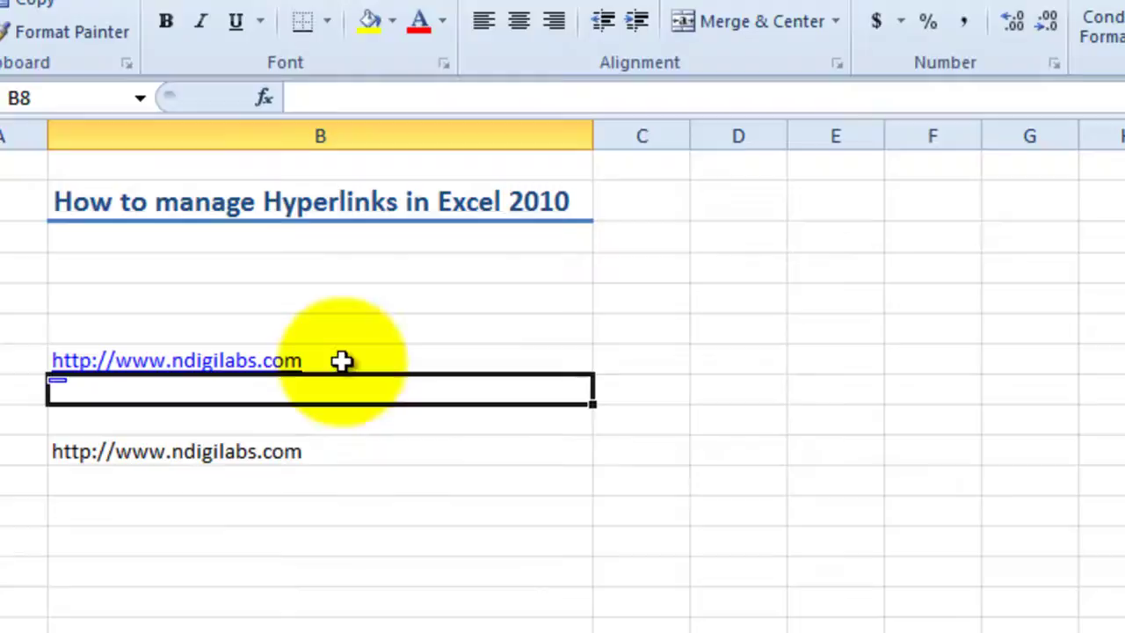
pyautogui.click(340, 360)
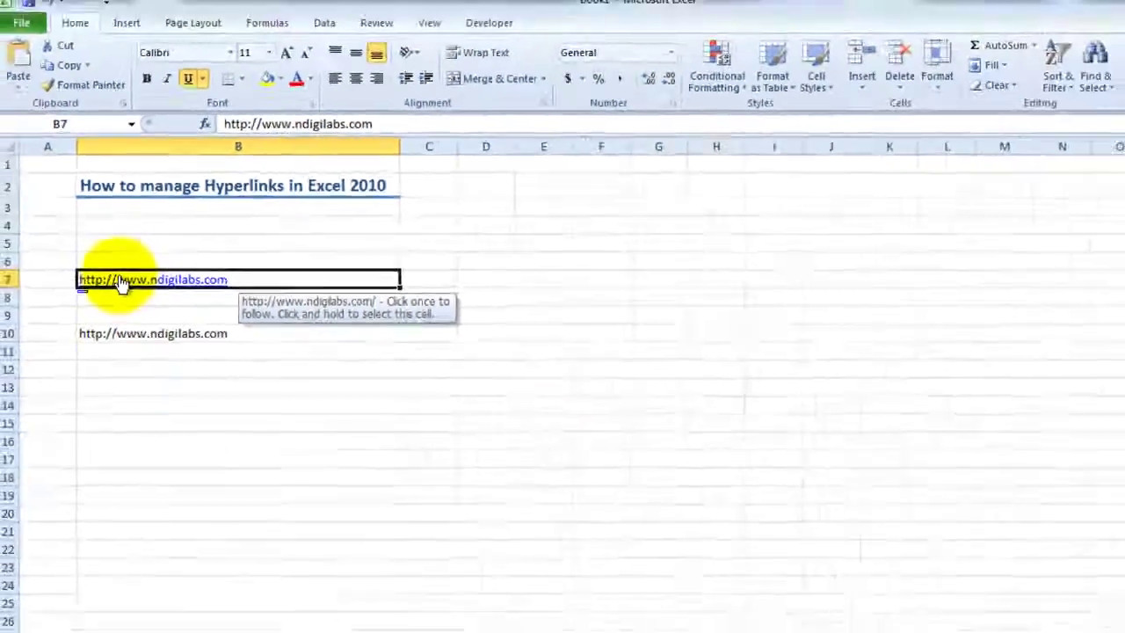
pyautogui.rightClick(125, 363)
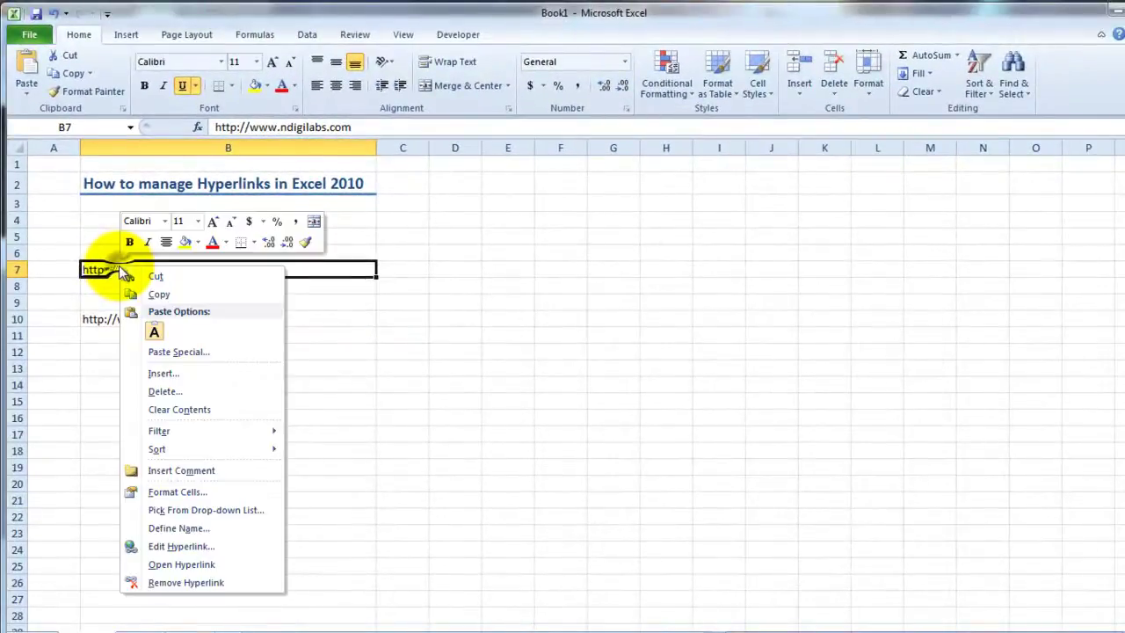
pyautogui.click(197, 582)
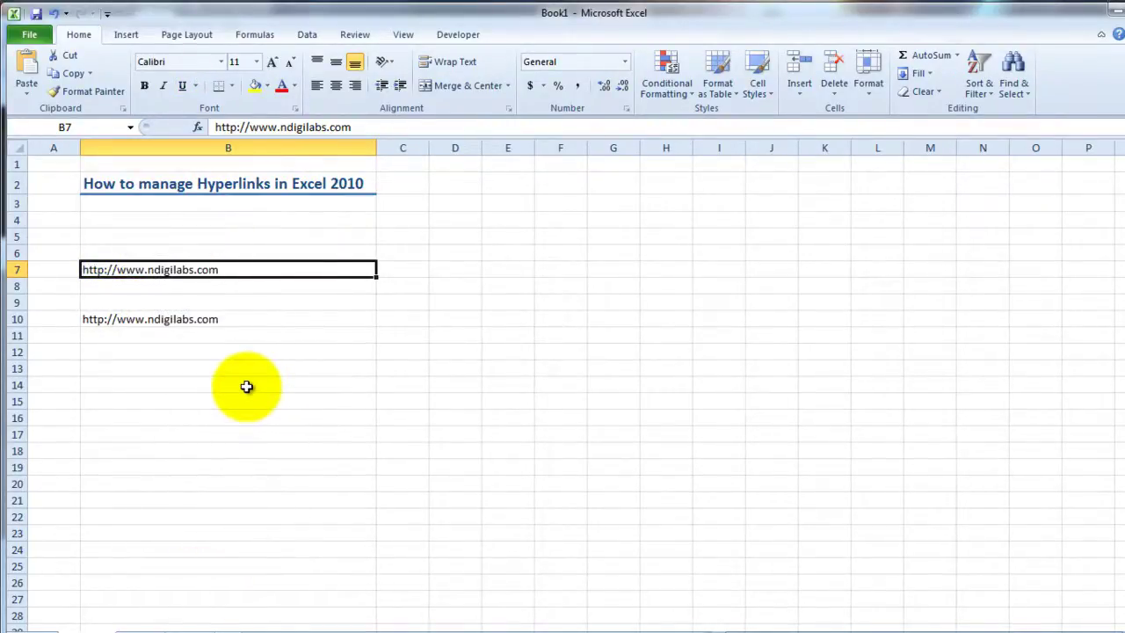
pyautogui.click(193, 318)
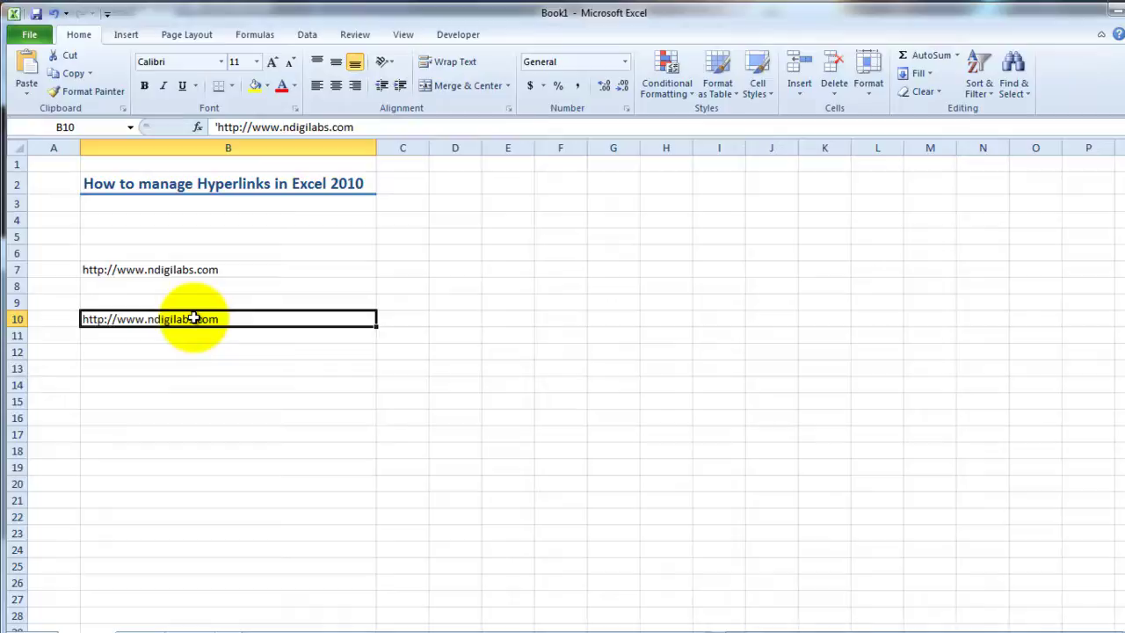
pyautogui.doubleClick(195, 318)
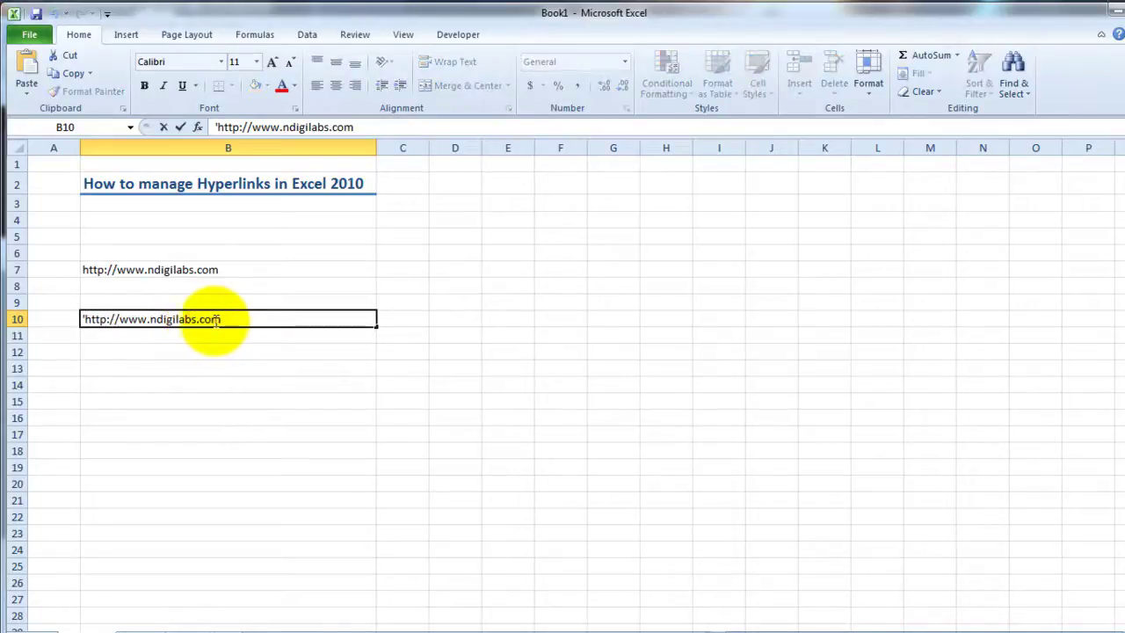
pyautogui.click(220, 351)
pyautogui.rightClick(200, 319)
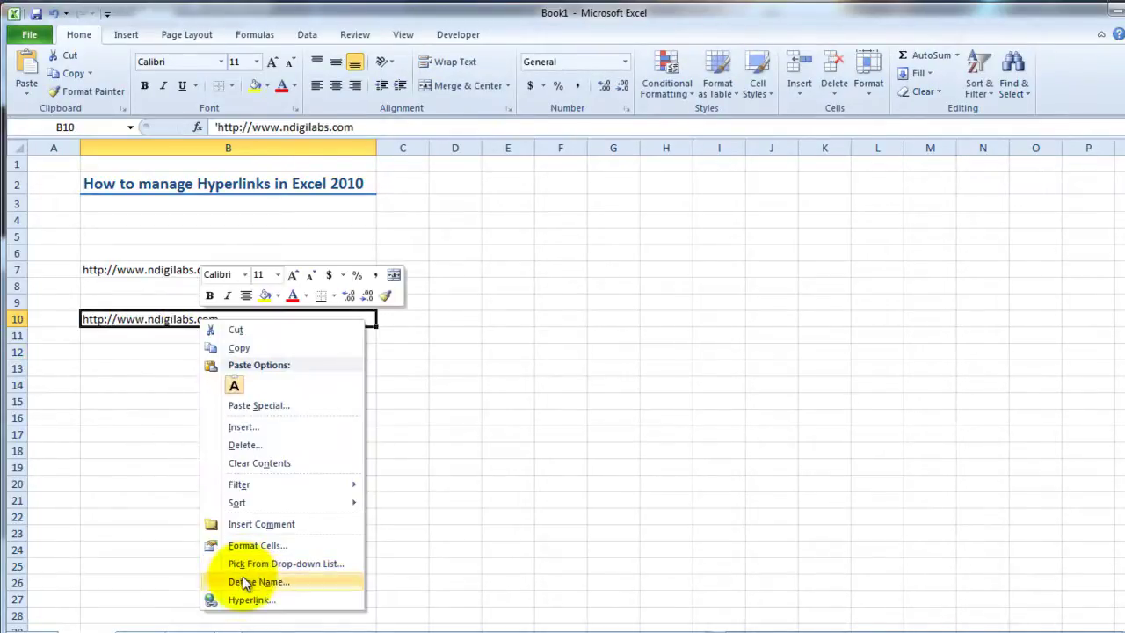
pyautogui.click(237, 600)
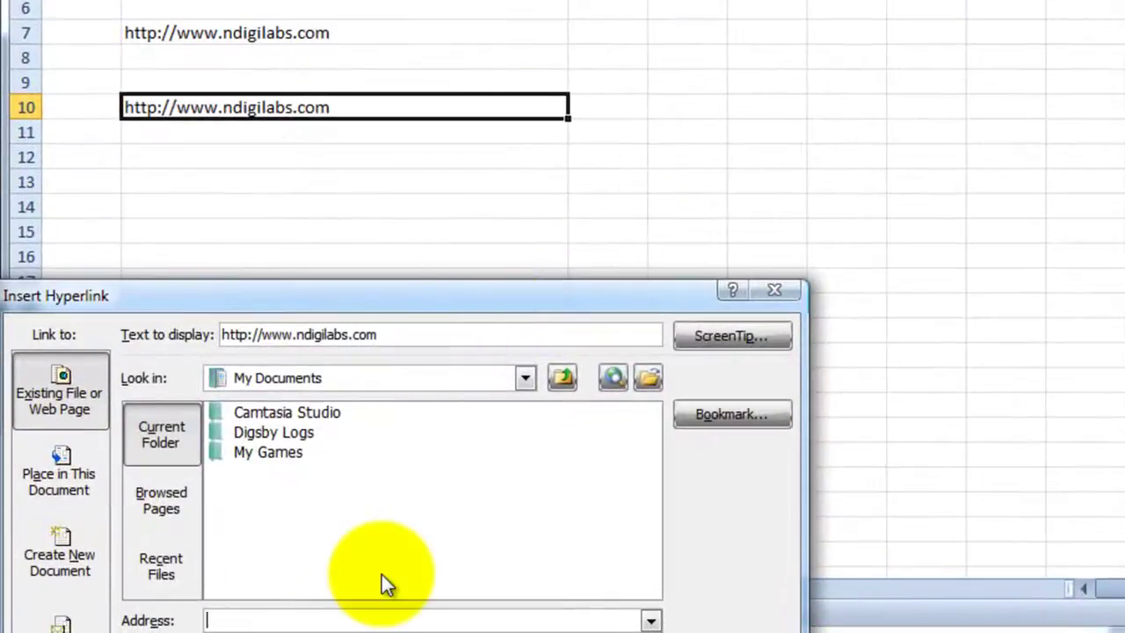
pyautogui.click(272, 619)
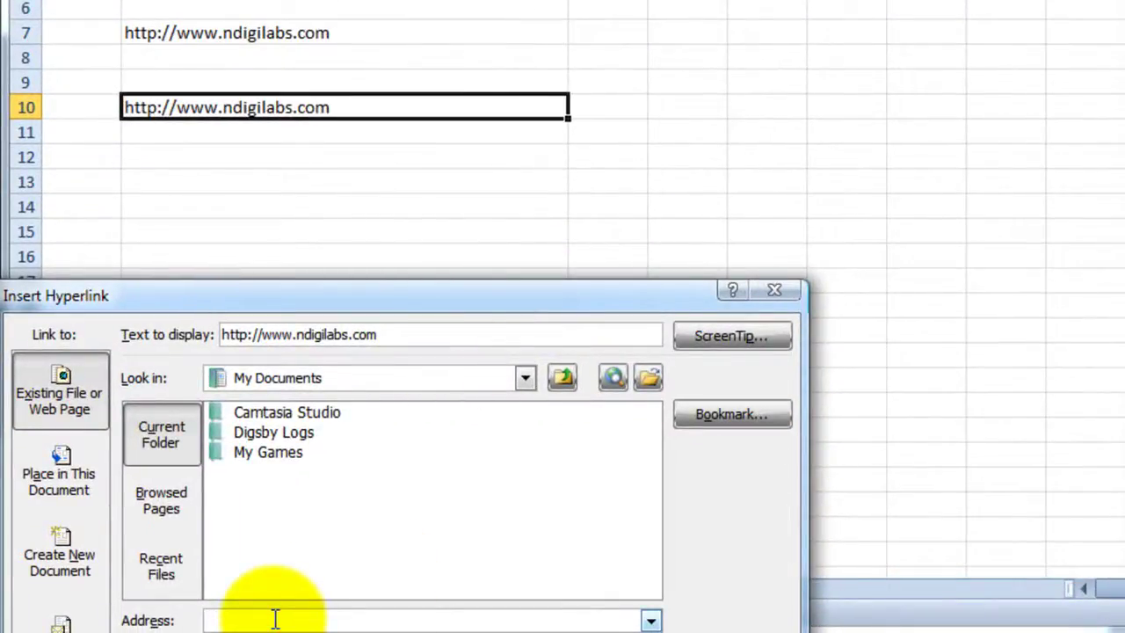
pyautogui.write('http://www.')
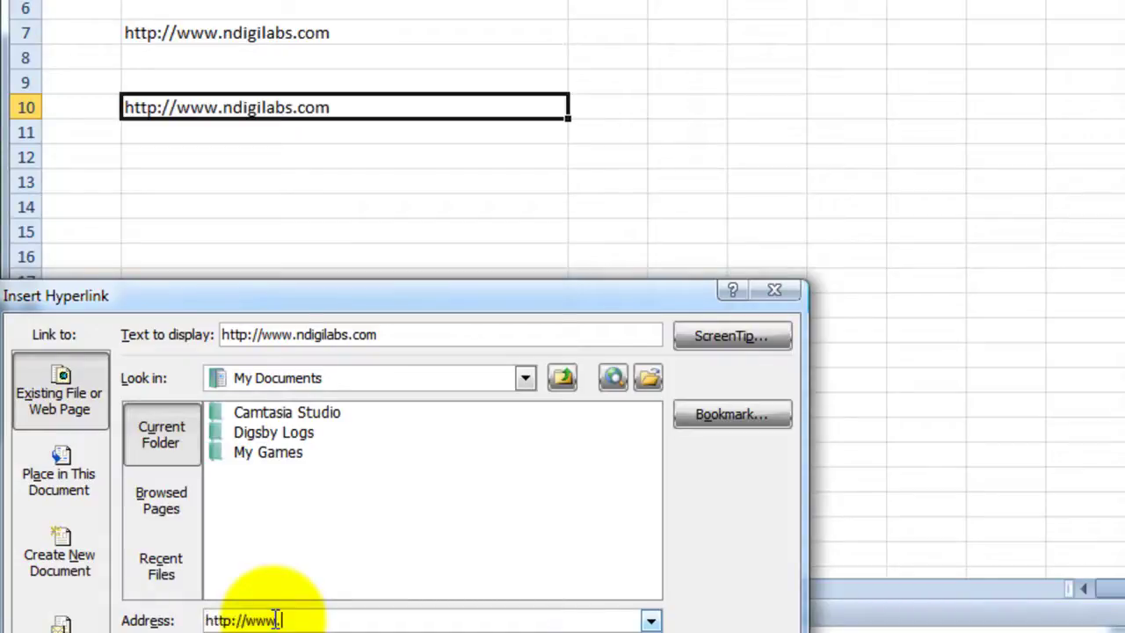
pyautogui.write('ndigilabs.co')
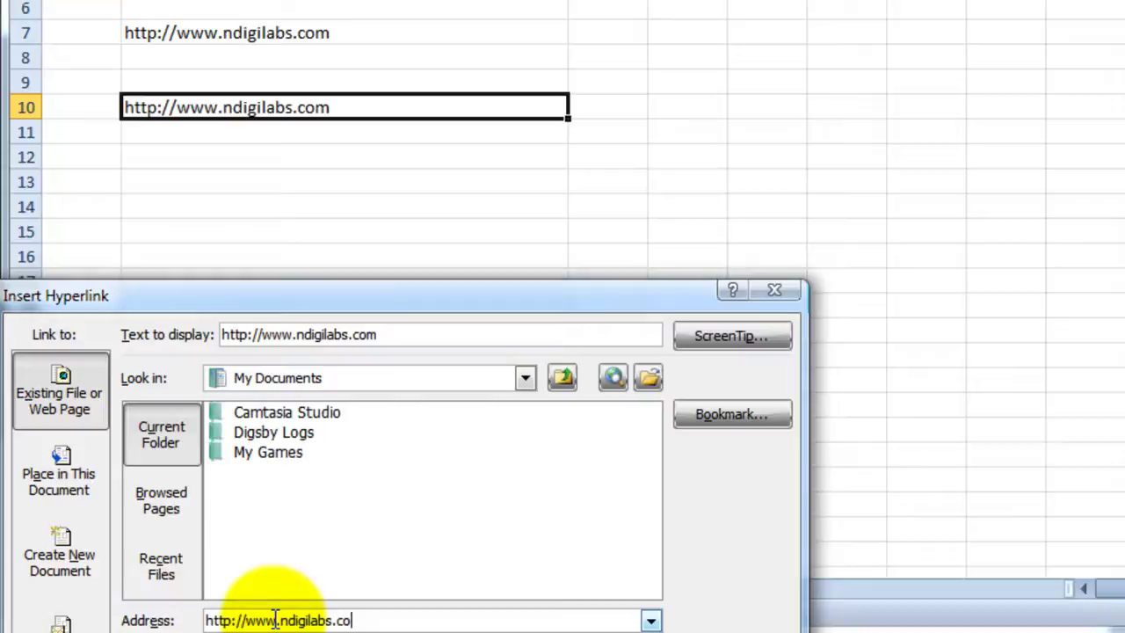
pyautogui.write('m')
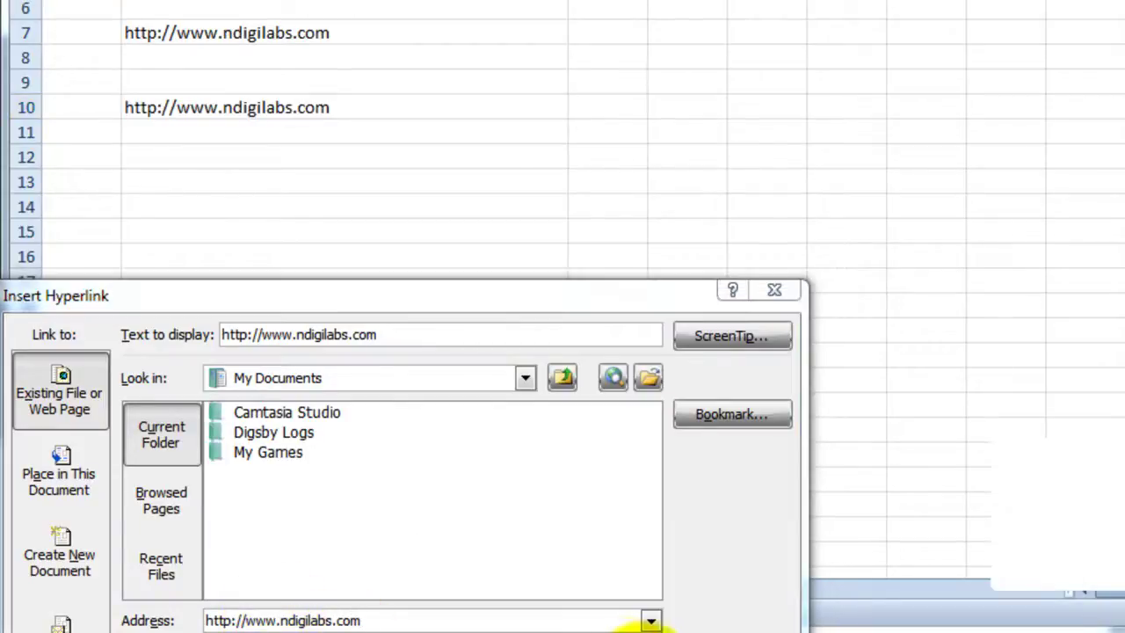
pyautogui.press('Return')
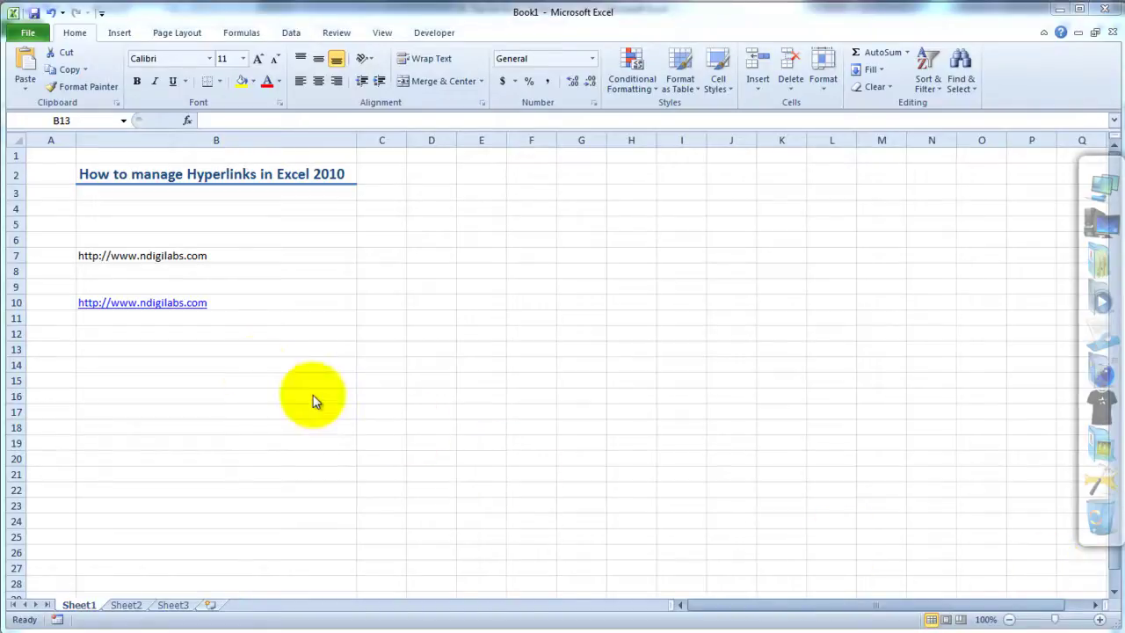
pyautogui.click(190, 326)
pyautogui.write("'")
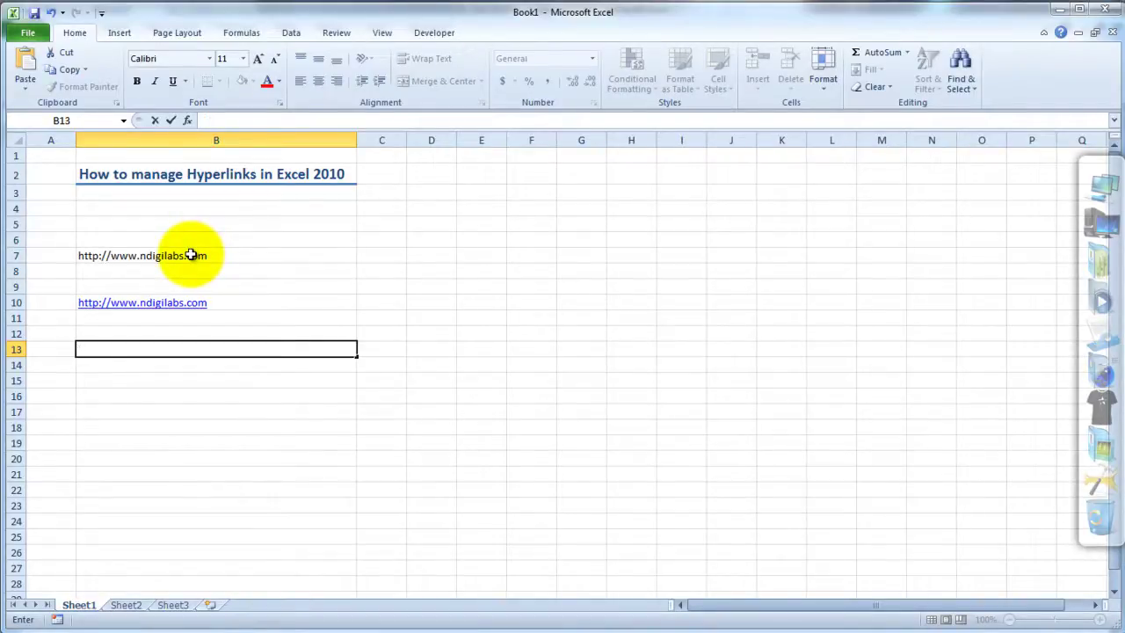
pyautogui.click(121, 366)
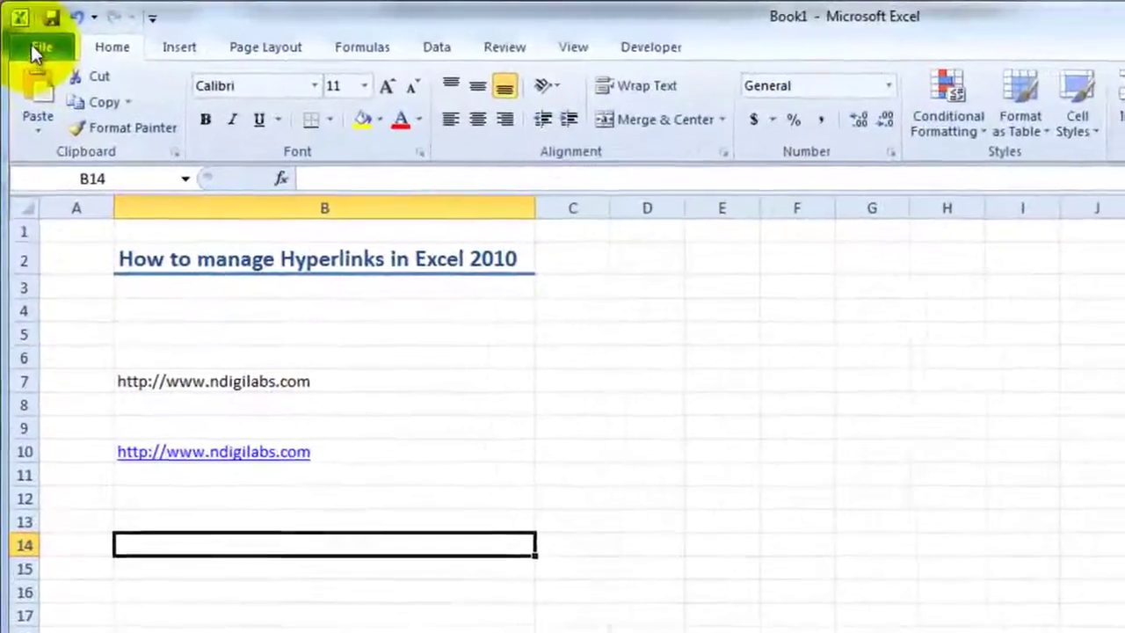
# Turn off the AutoFormat As You Type option that replaces Internet and network paths with hyperlinks, and apply the Excel options.
pyautogui.click(21, 29)
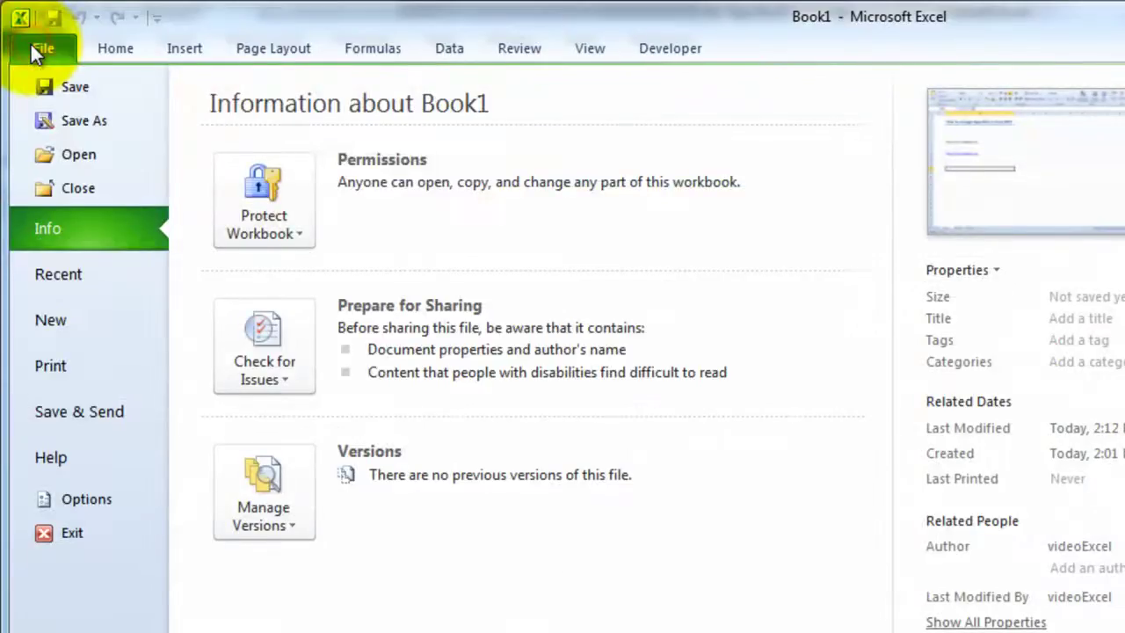
pyautogui.click(75, 498)
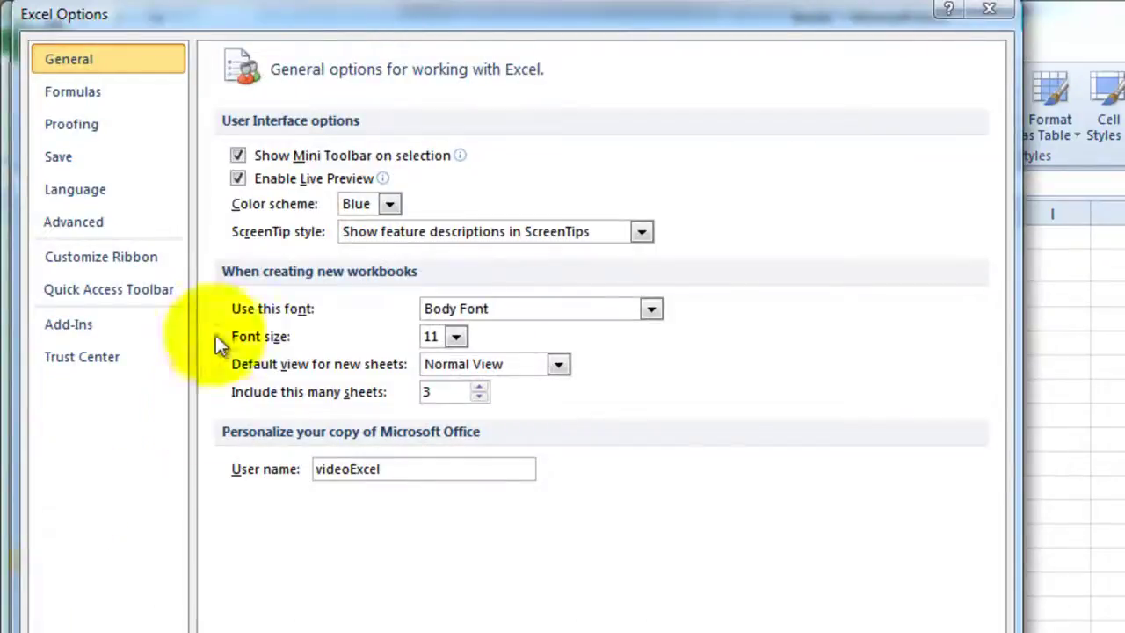
pyautogui.click(112, 123)
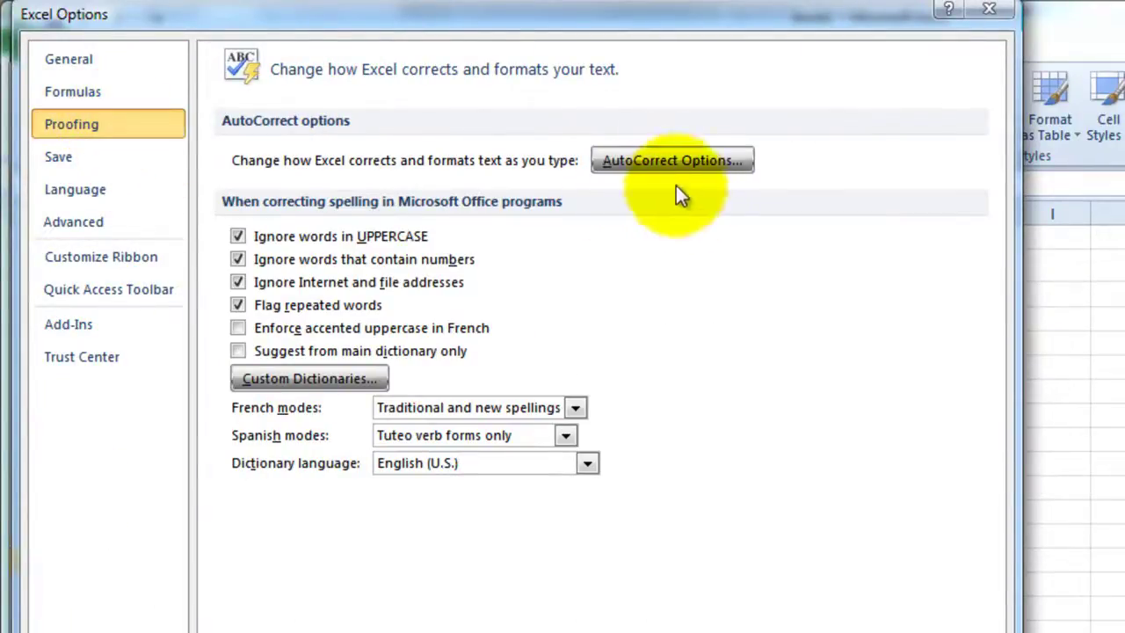
pyautogui.click(657, 161)
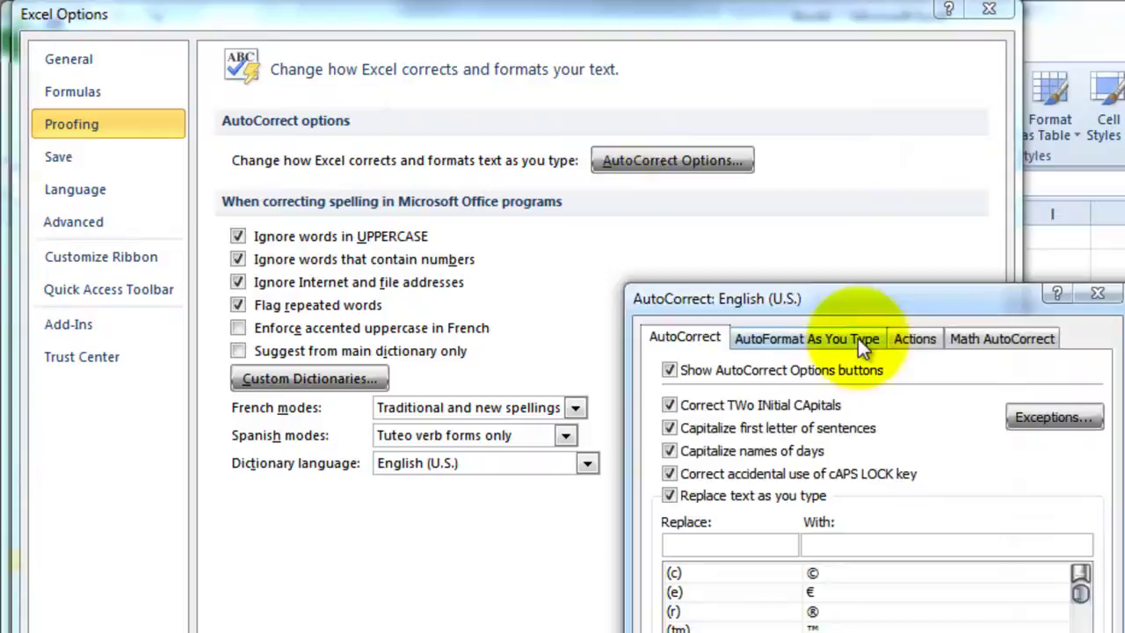
pyautogui.click(815, 335)
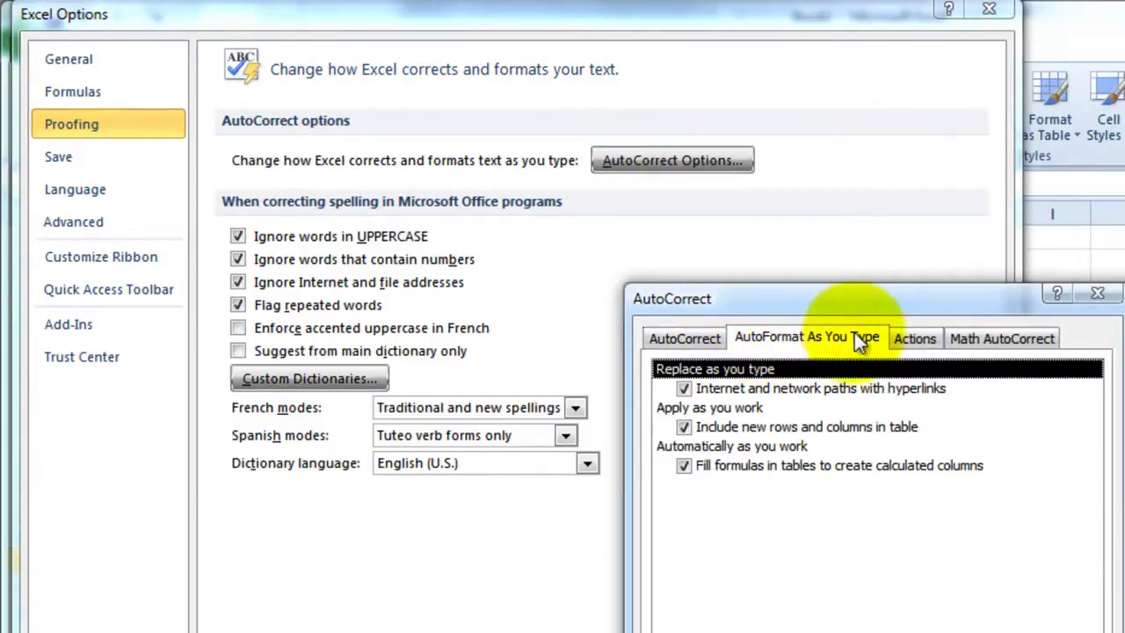
pyautogui.click(684, 389)
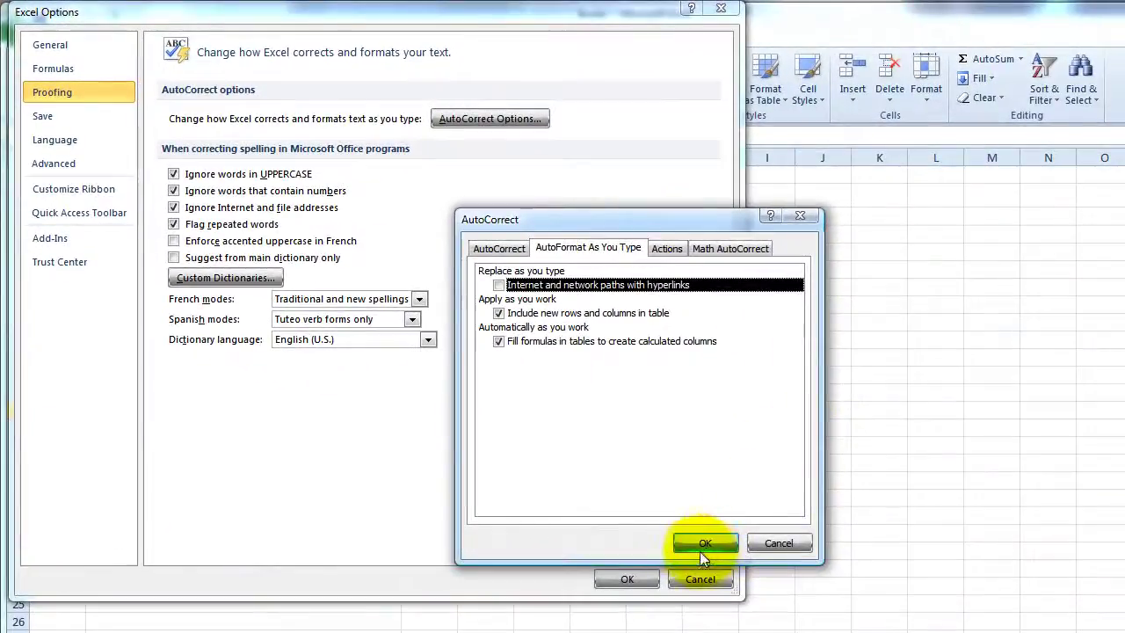
pyautogui.click(705, 543)
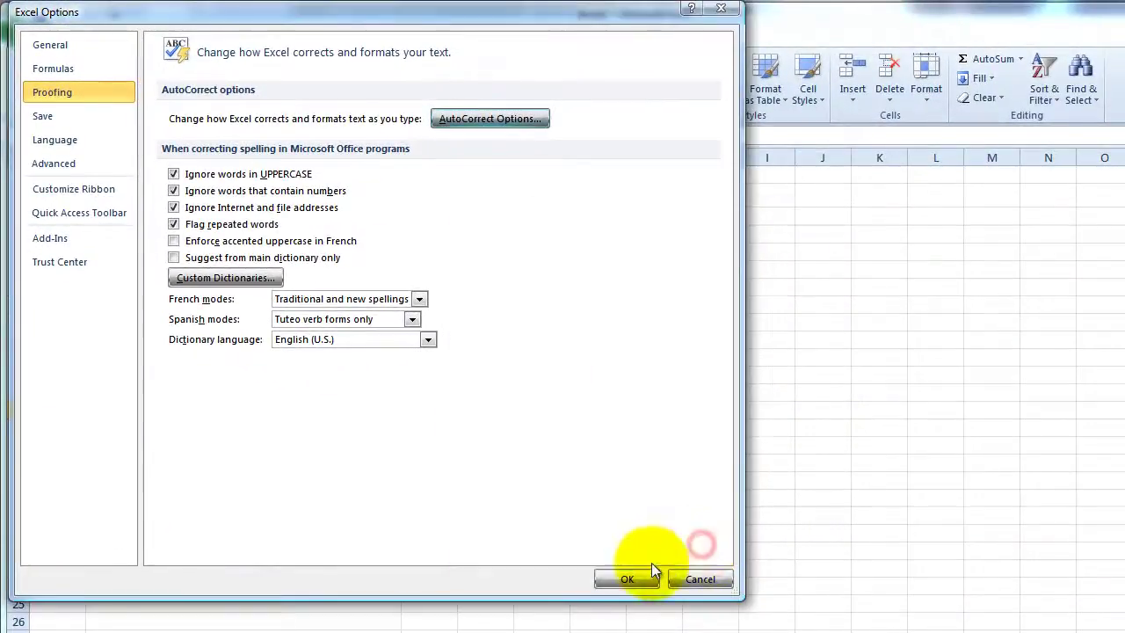
pyautogui.click(626, 578)
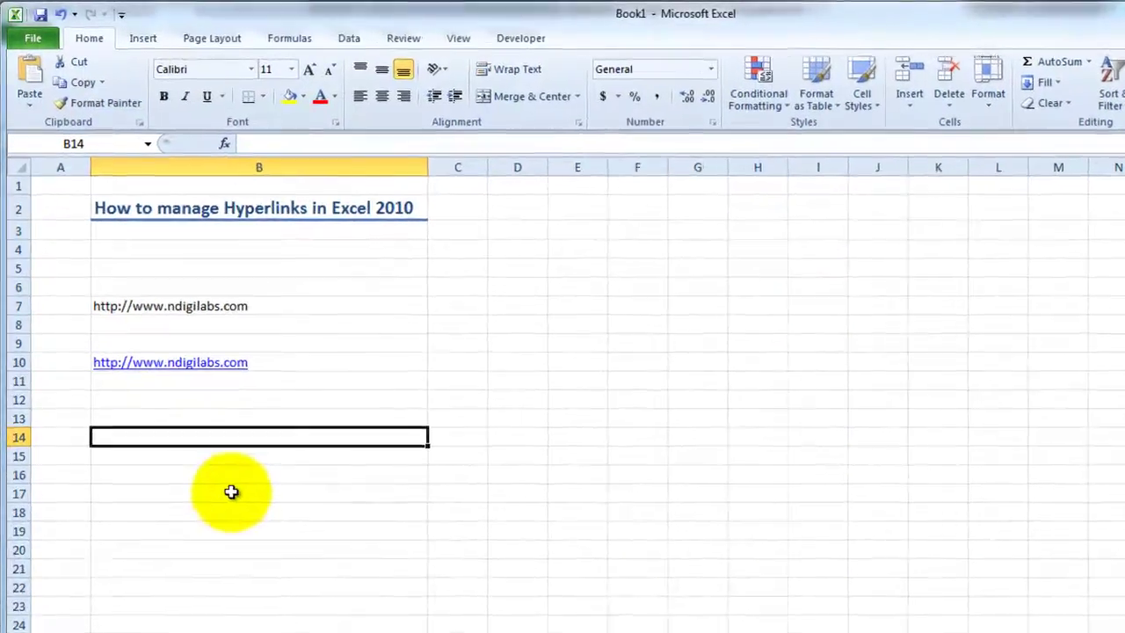
pyautogui.click(220, 463)
pyautogui.write('ww')
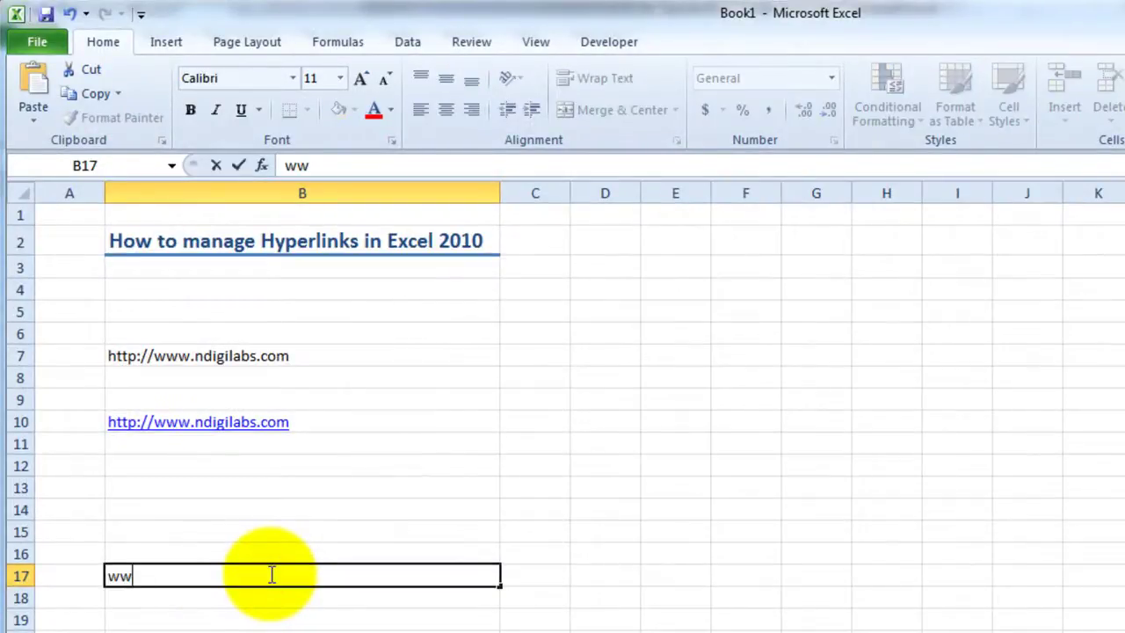
pyautogui.write('w.hotmail.com')
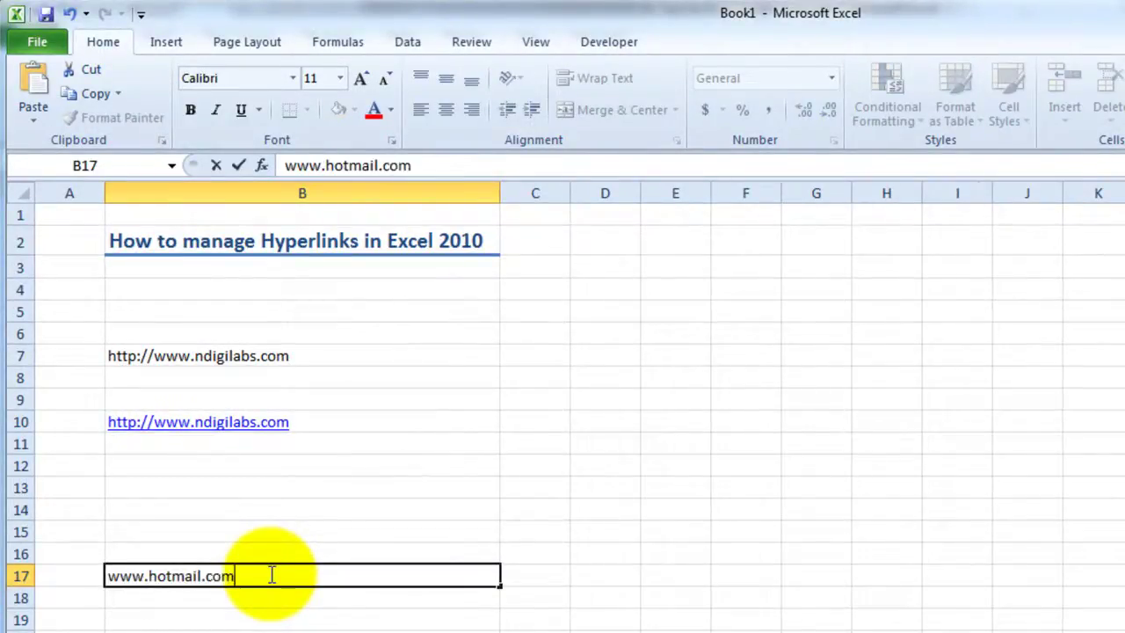
pyautogui.press('Return')
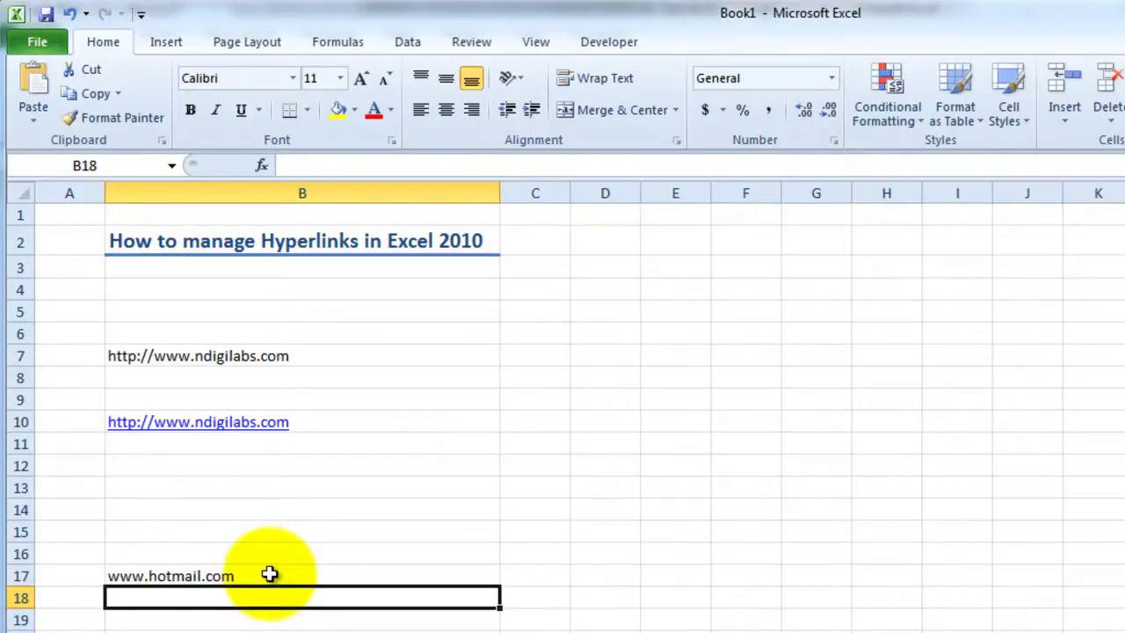
pyautogui.click(269, 574)
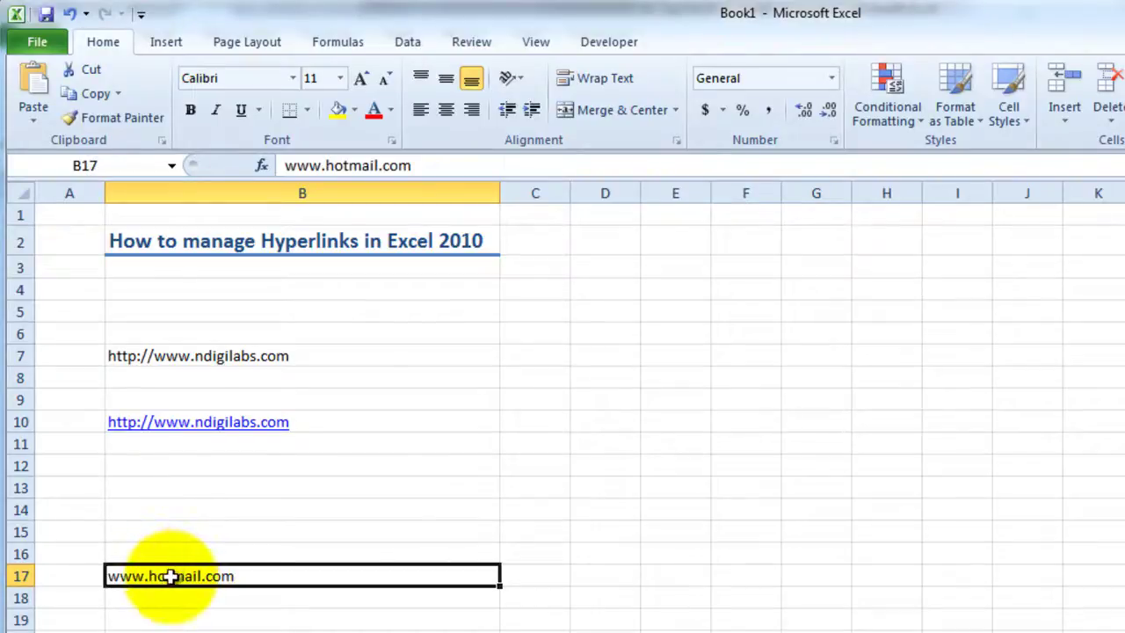
pyautogui.rightClick(170, 576)
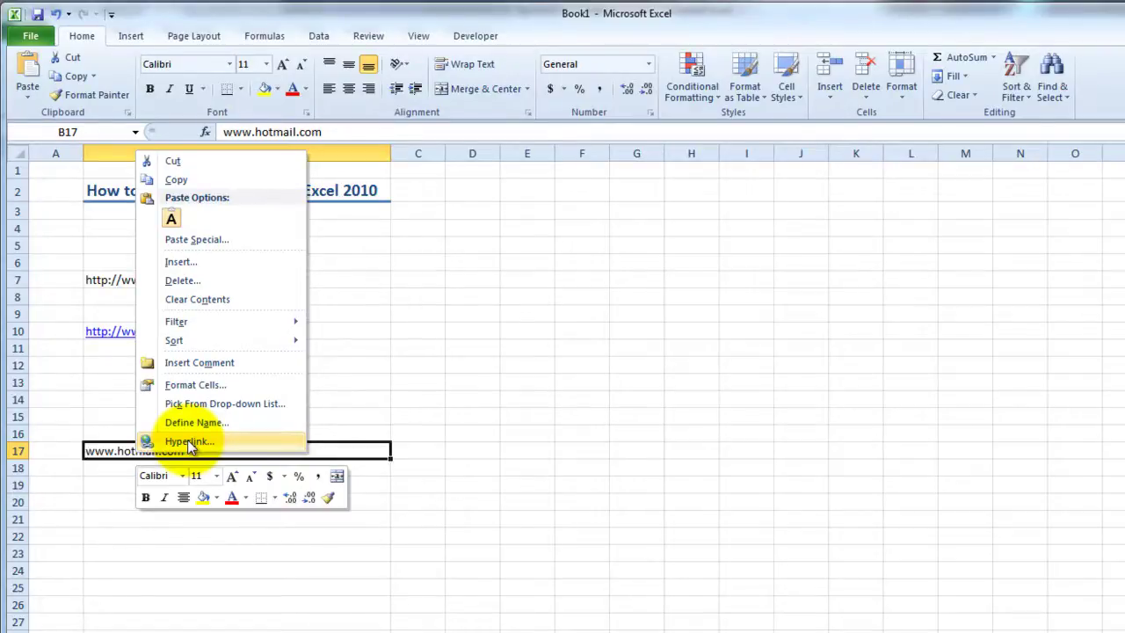
pyautogui.click(187, 439)
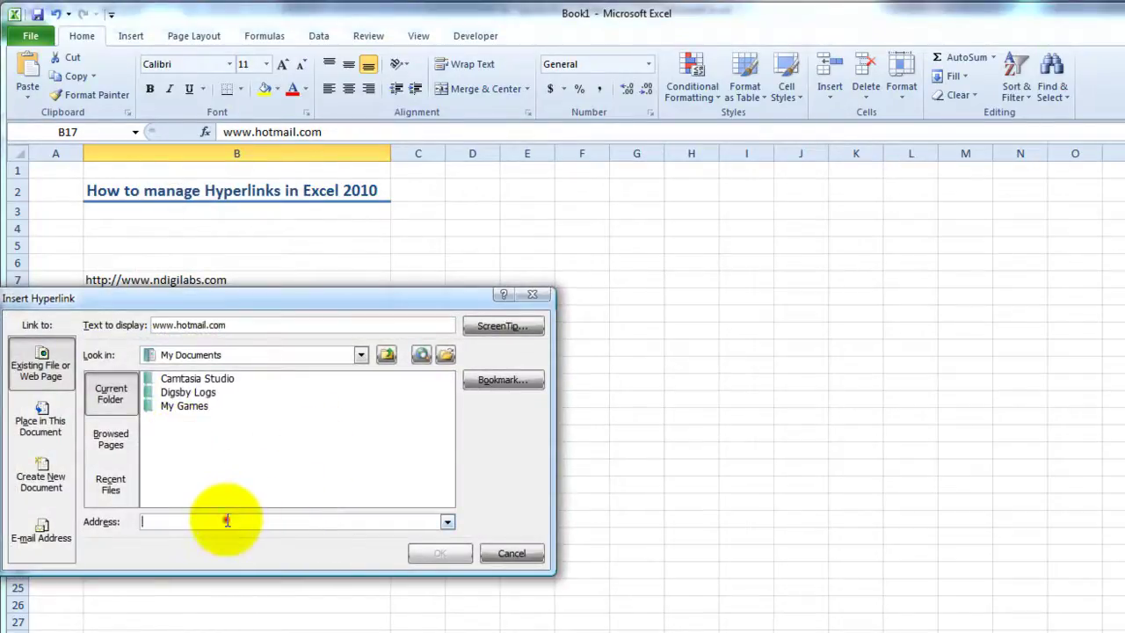
pyautogui.click(513, 551)
# Insert a hyperlink in cell B19 to the file 01 Tips for Excel Power Users.xlsx in the C:\tmpDownload folder.
pyautogui.click(261, 489)
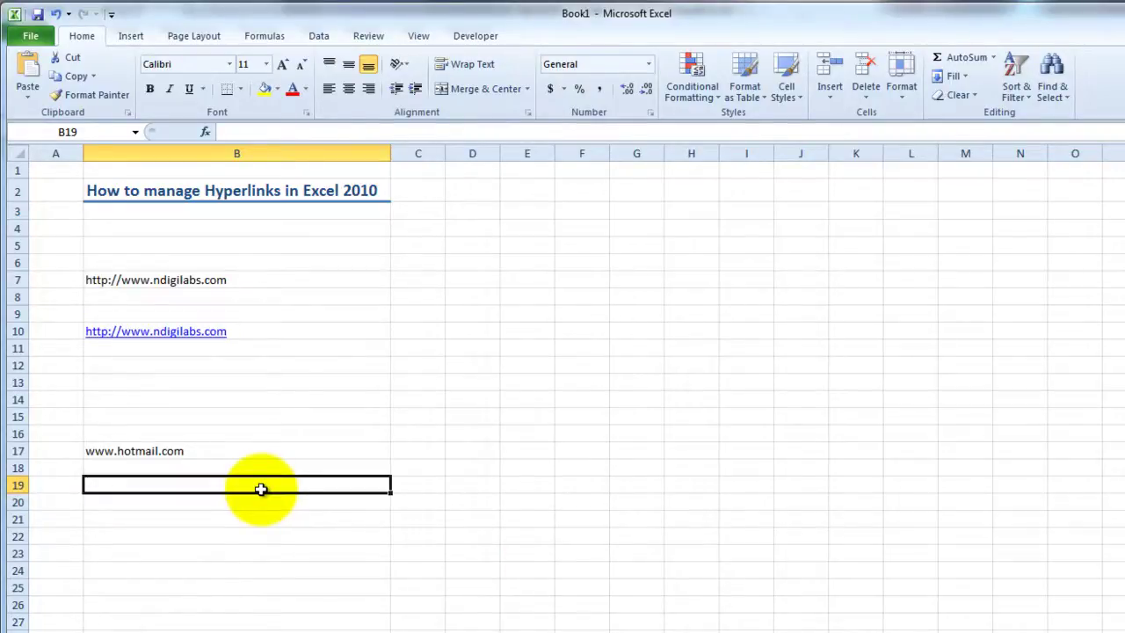
pyautogui.hotkey('ctrl', 'u')
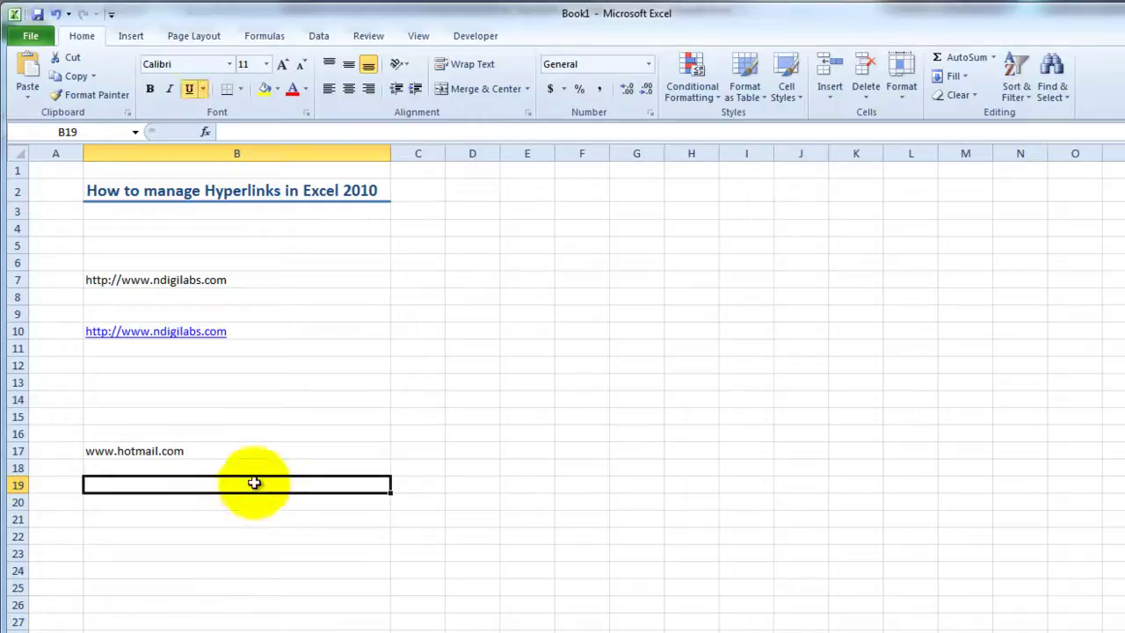
pyautogui.hotkey('ctrl', 'k')
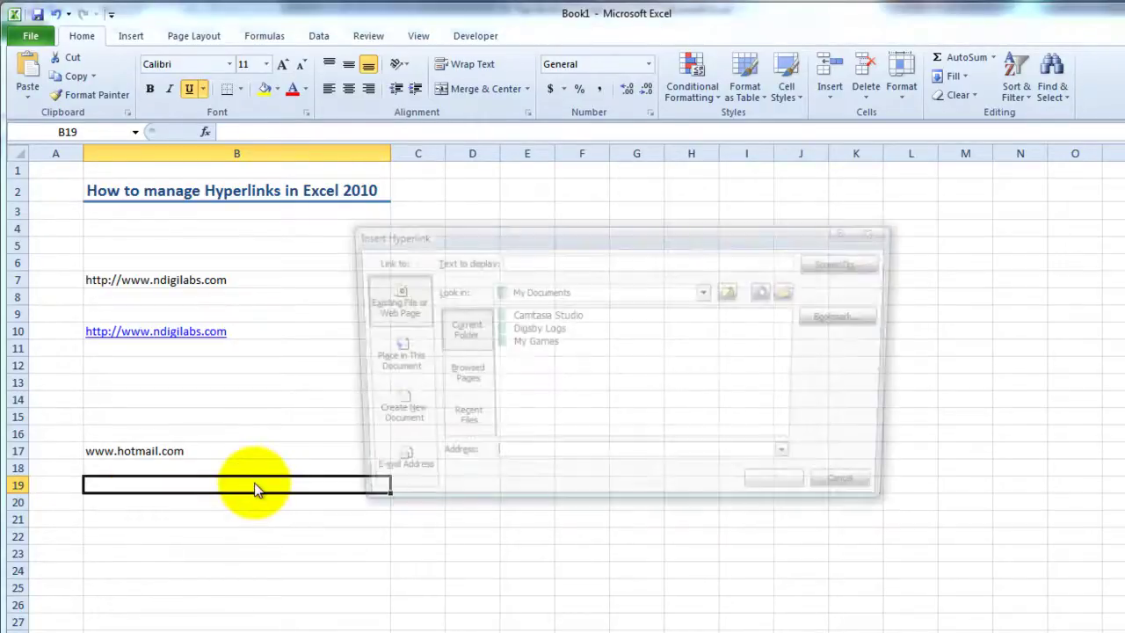
pyautogui.click(706, 293)
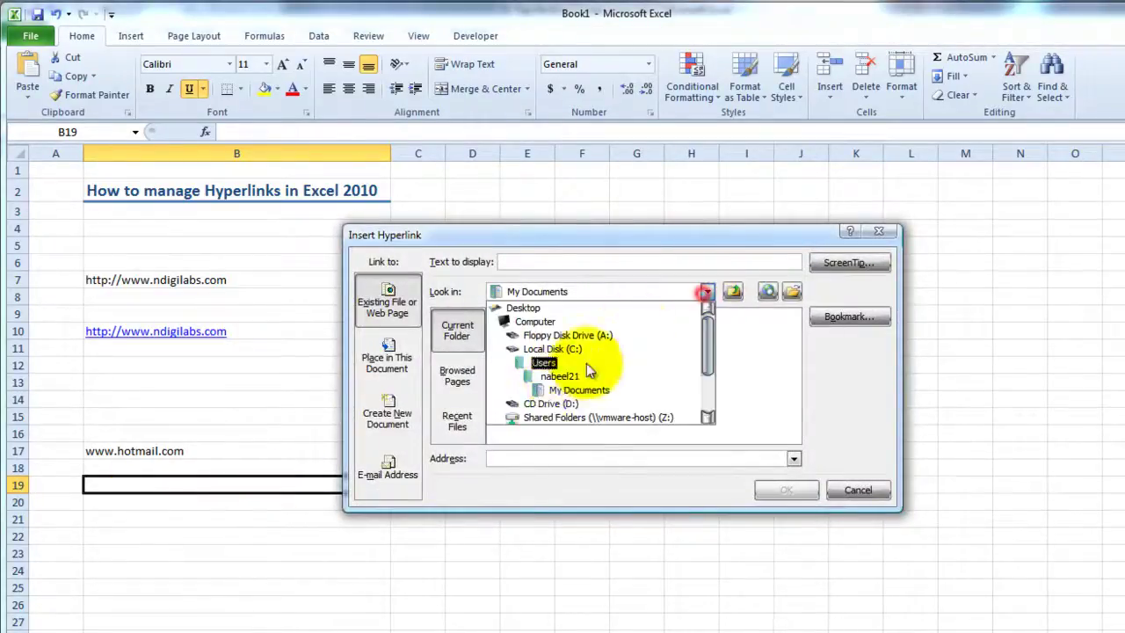
pyautogui.click(548, 352)
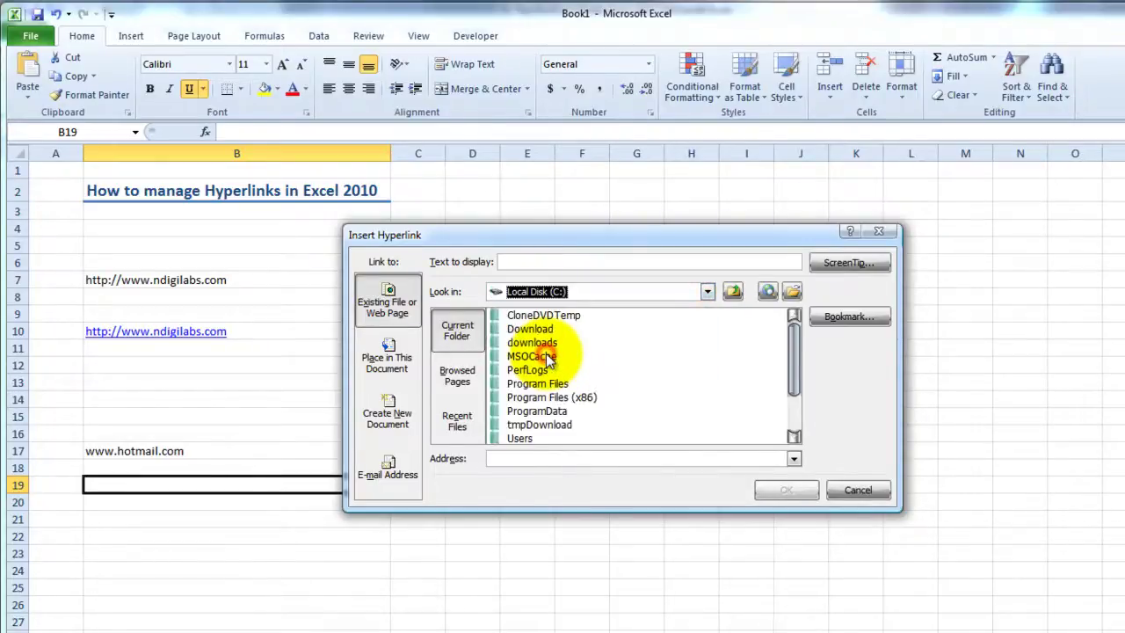
pyautogui.doubleClick(538, 425)
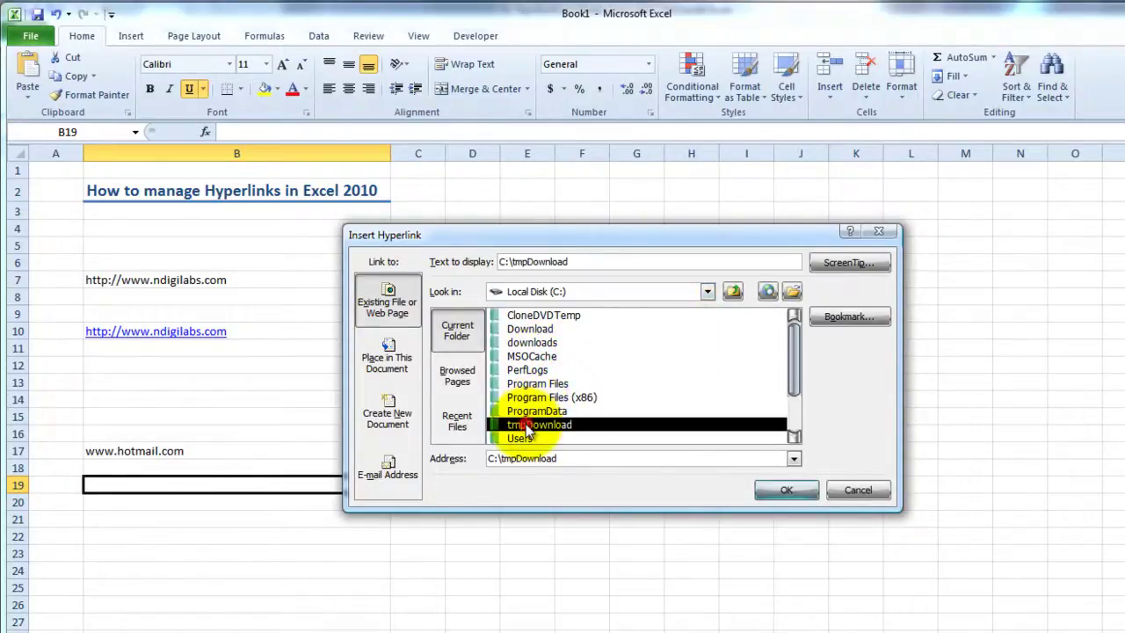
pyautogui.doubleClick(554, 330)
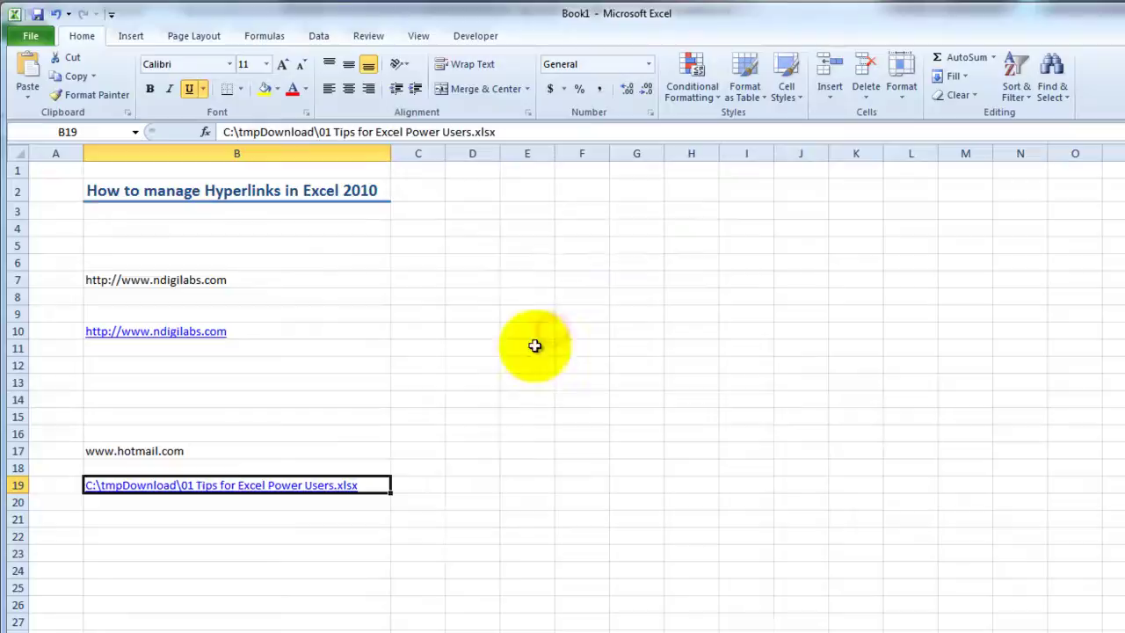
# Follow the file hyperlink in cell B19 and allow the linked workbook to open despite the security notice.
pyautogui.click(354, 552)
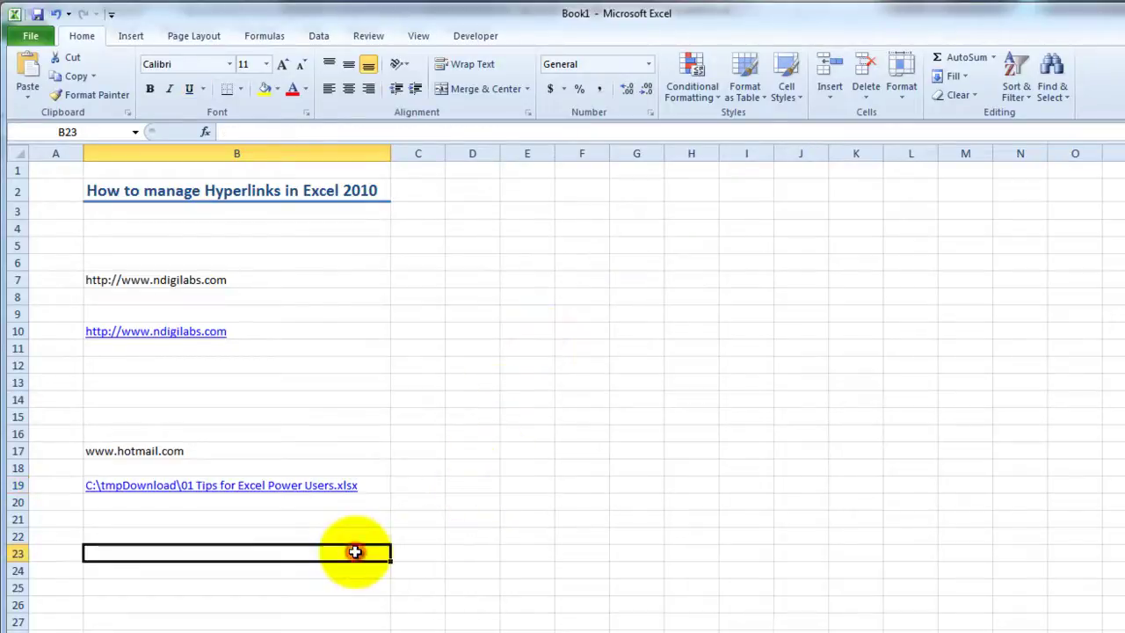
pyautogui.click(210, 490)
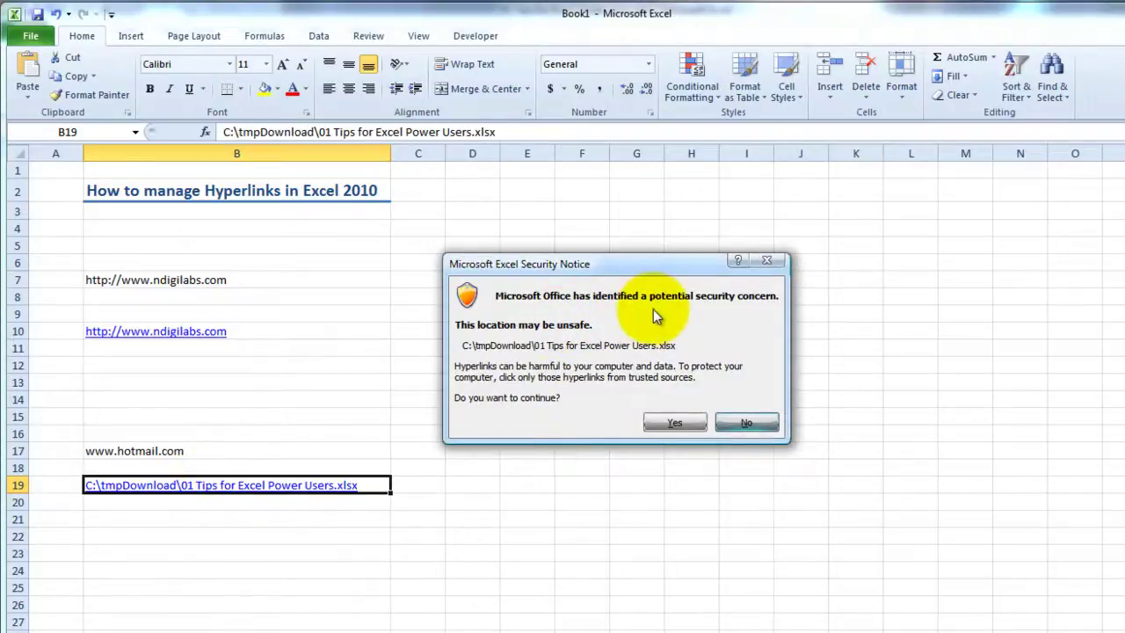
pyautogui.click(671, 430)
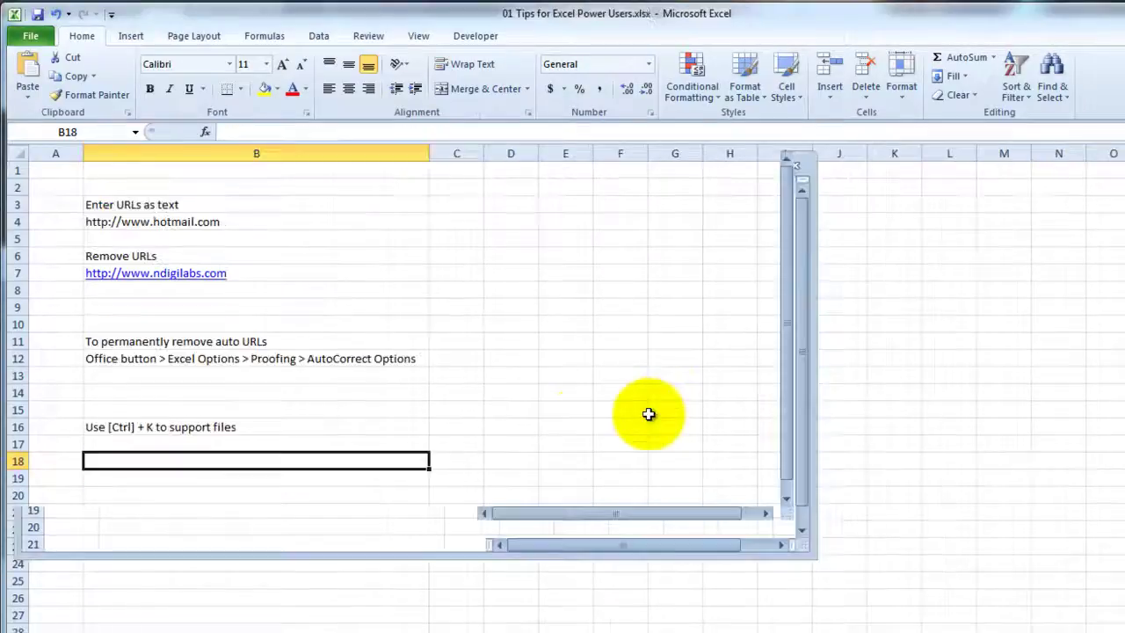